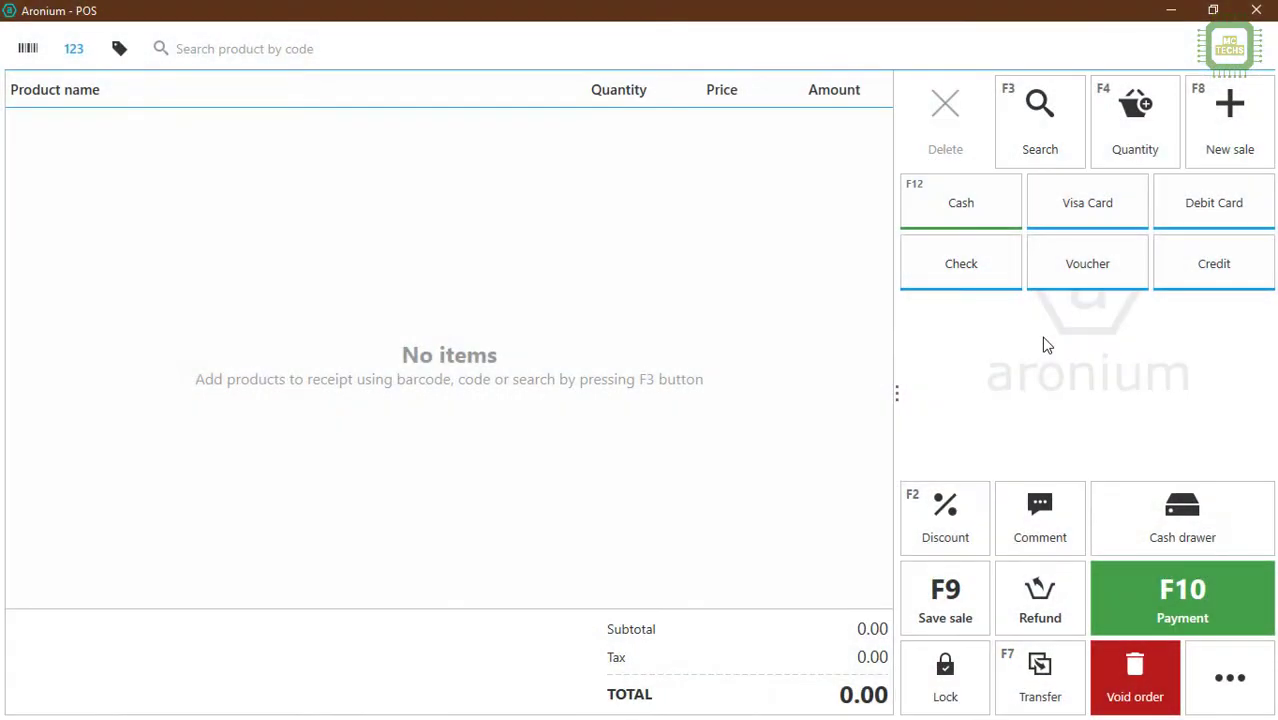
- Open the payment types in Management and review the settings of the Credit payment type without changing them
left_click(1224, 690)
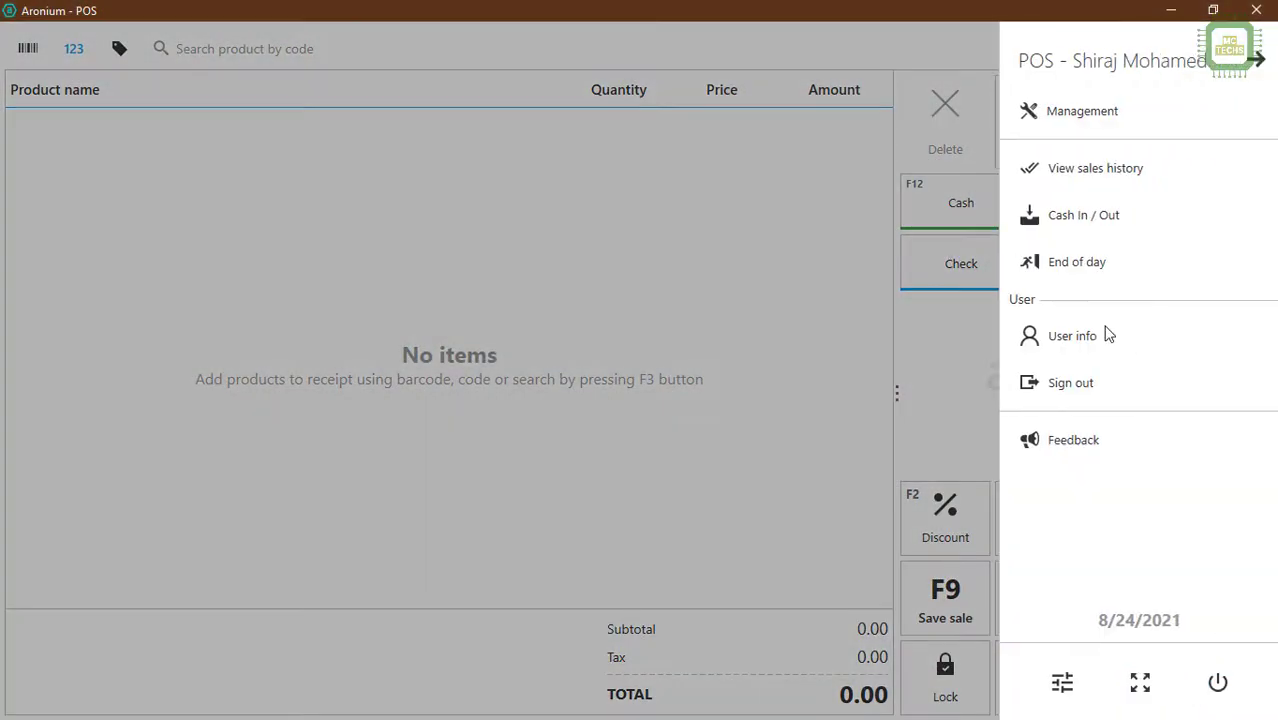
left_click(1095, 115)
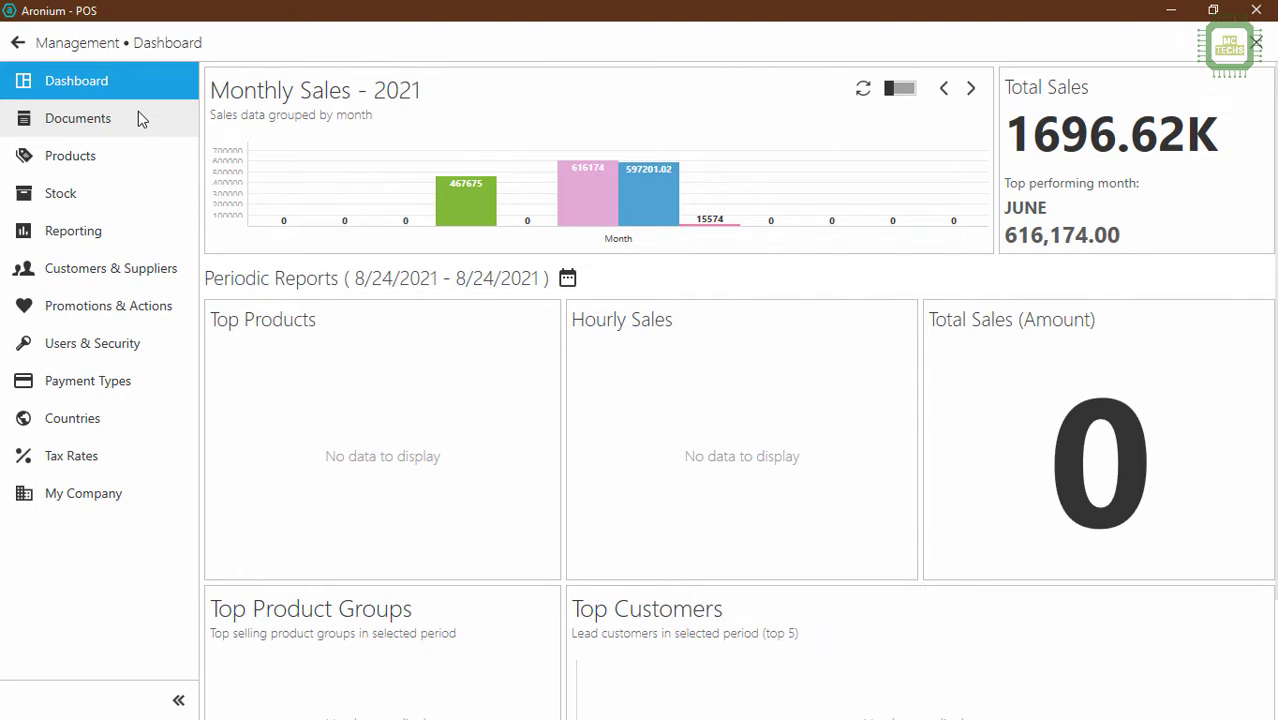
left_click(109, 380)
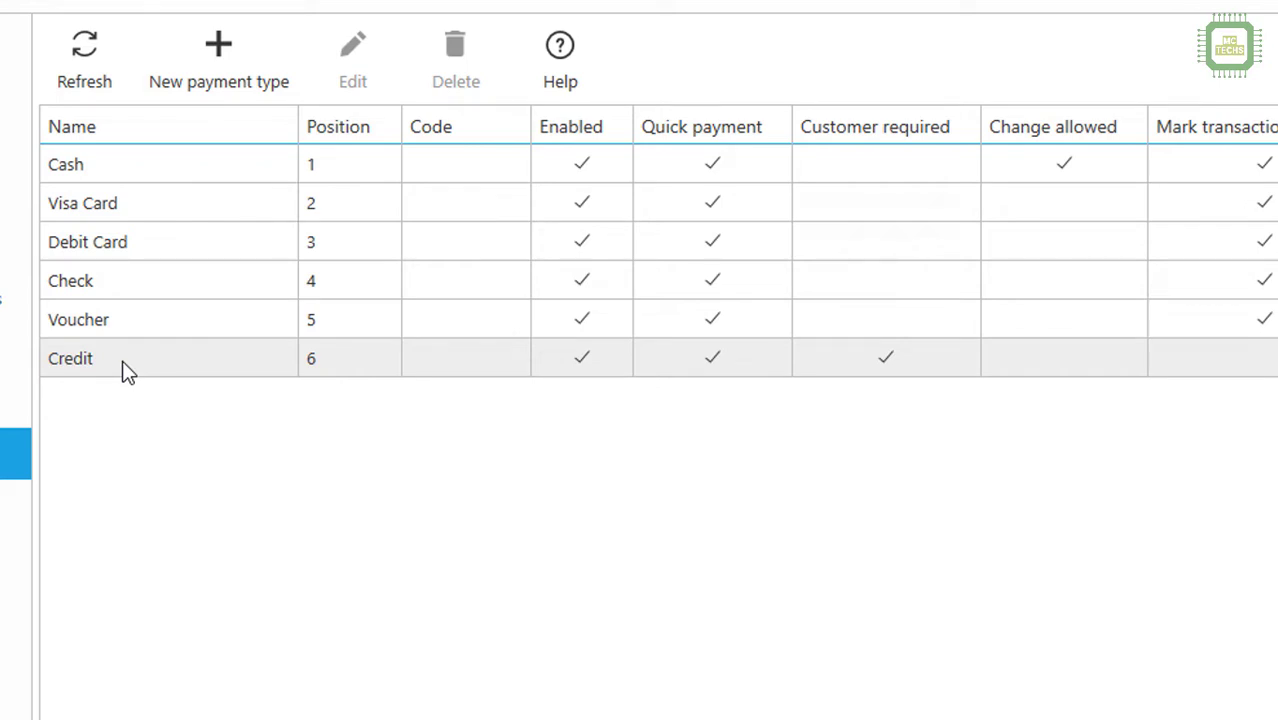
left_click(122, 360)
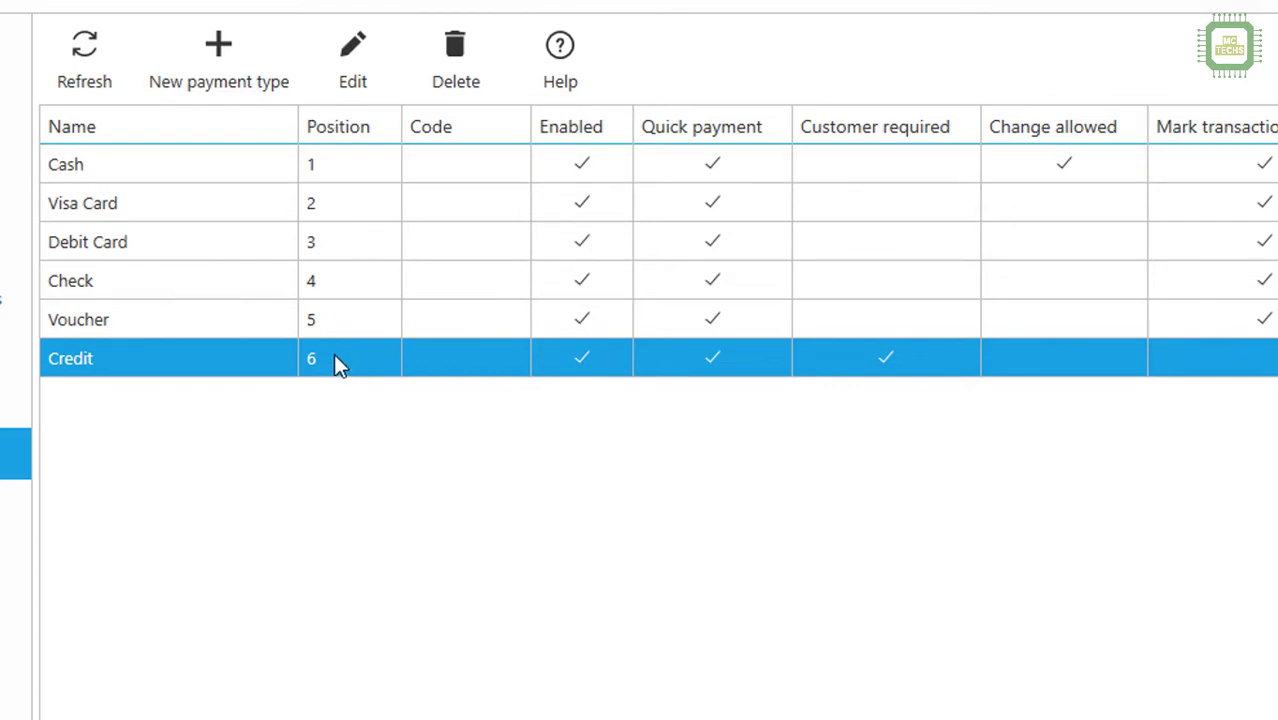
left_click(369, 72)
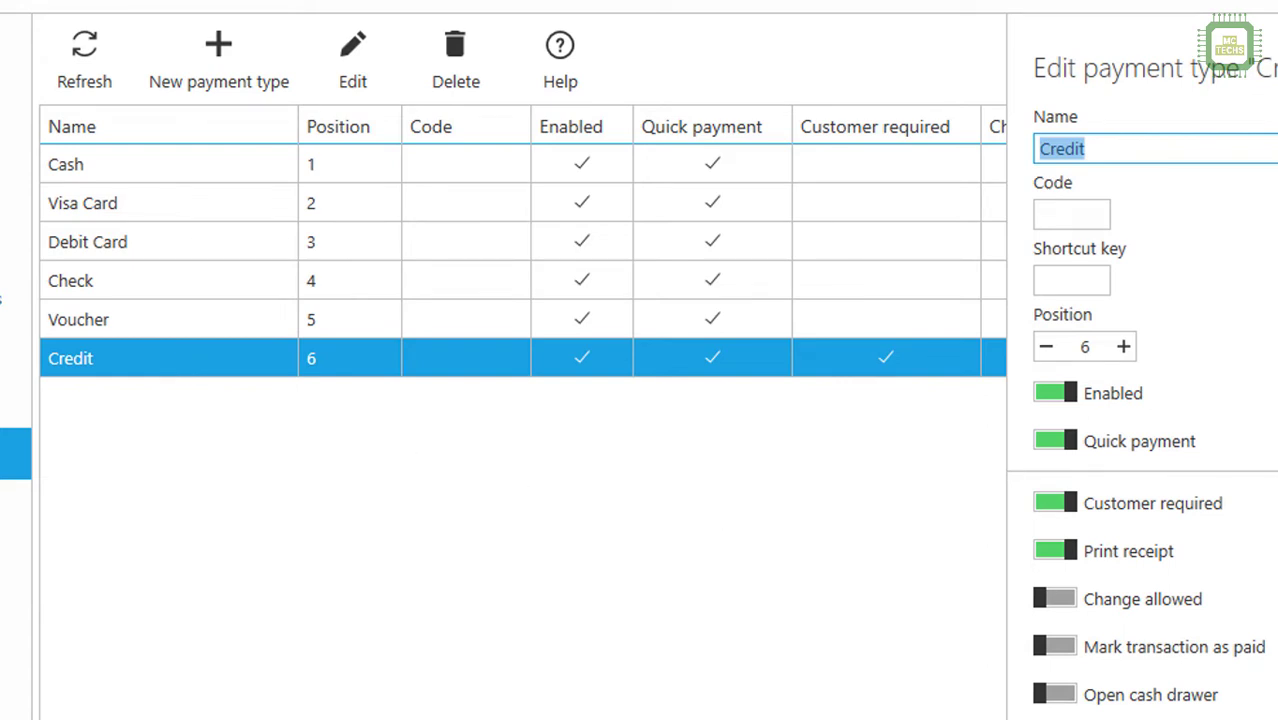
left_click(472, 328)
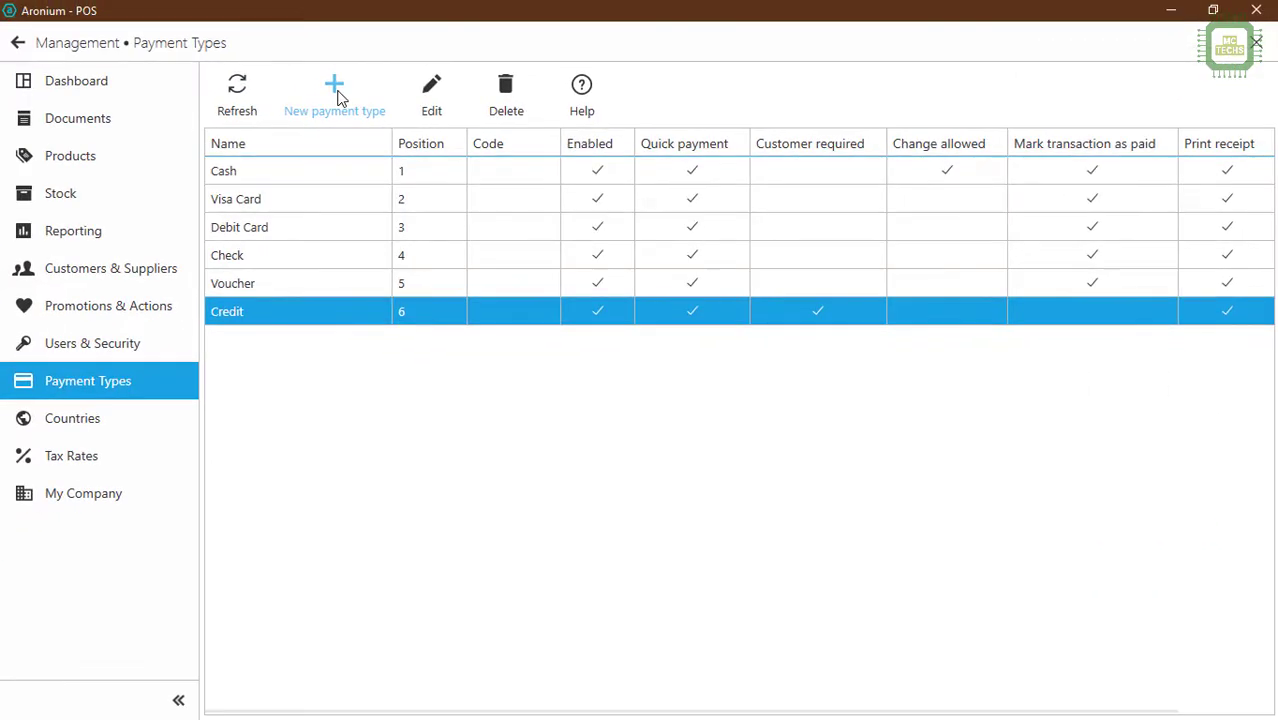
- Create a new payment type named Credit Sales and set its position to 7
left_click(335, 92)
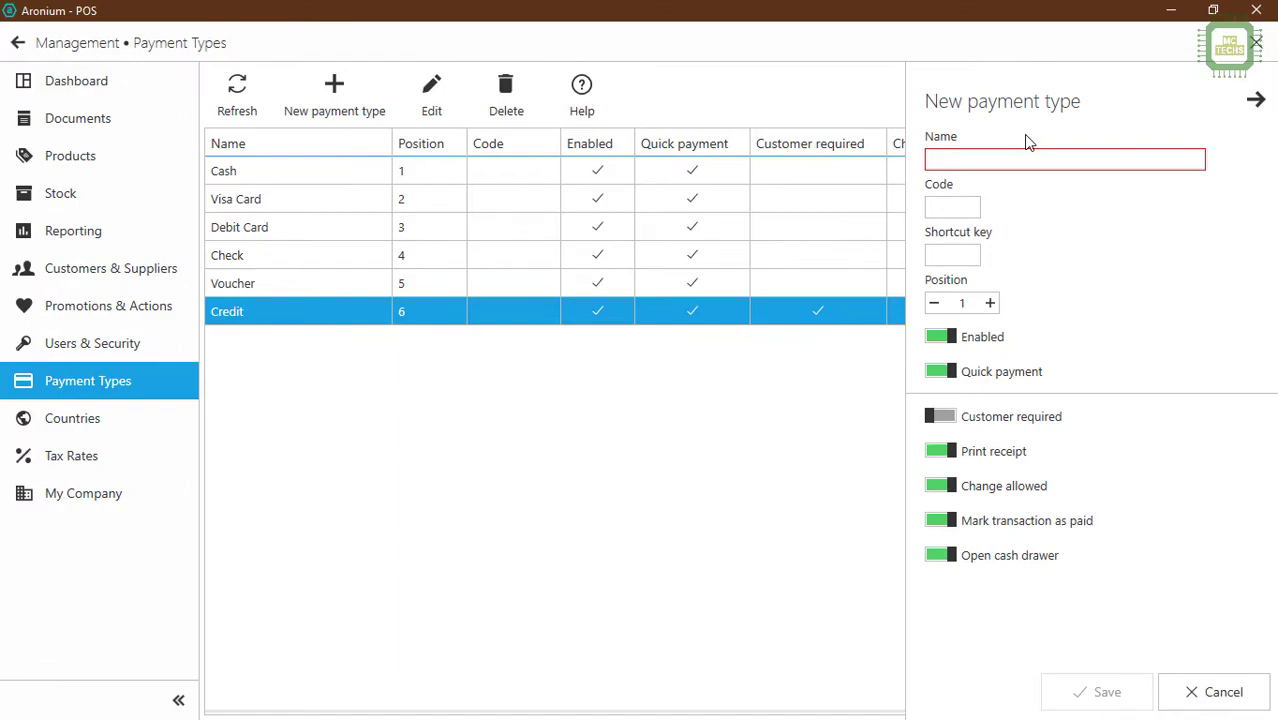
left_click(989, 152)
type("Cred")
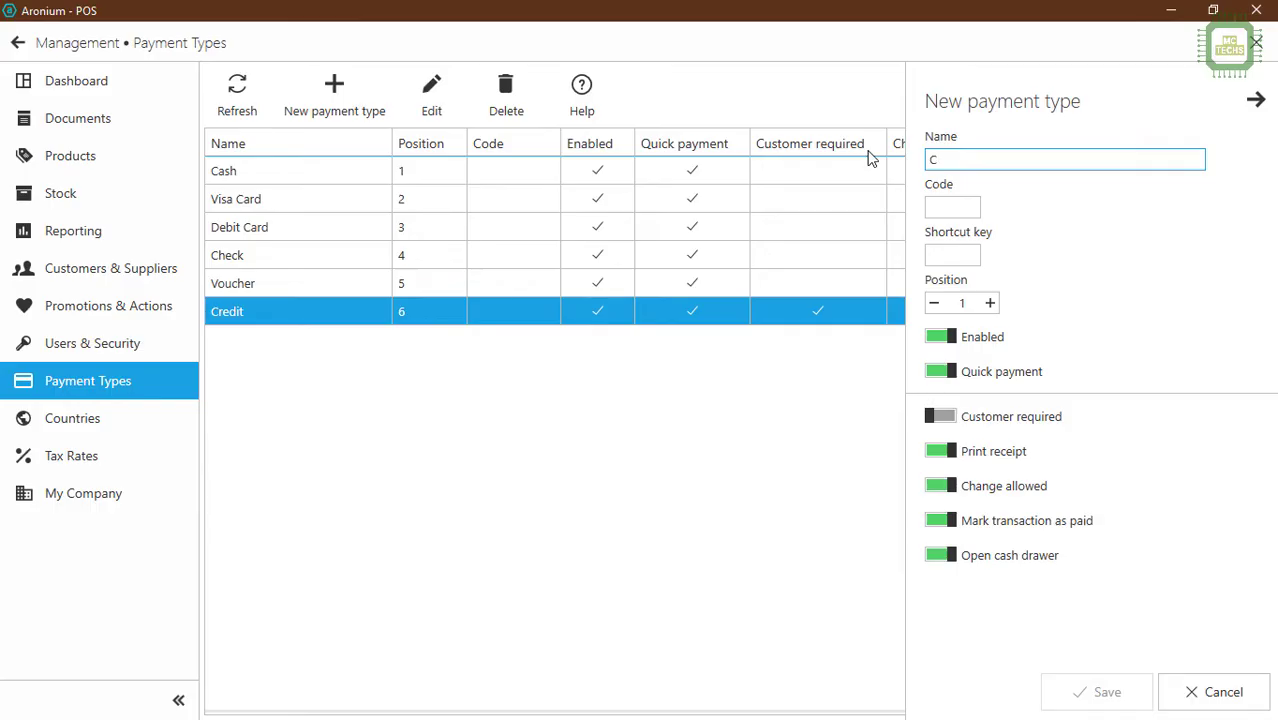
type("it ")
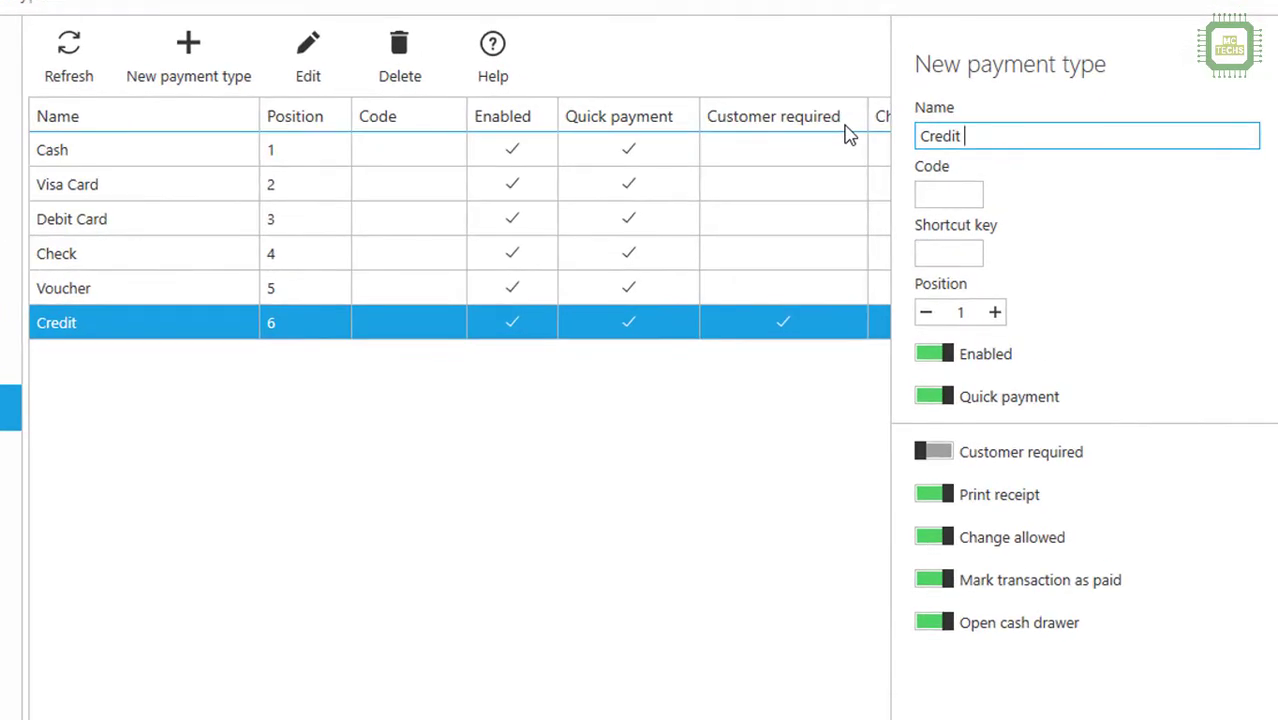
type("Sales")
left_click(995, 313)
left_click(995, 313)
double_click(958, 315)
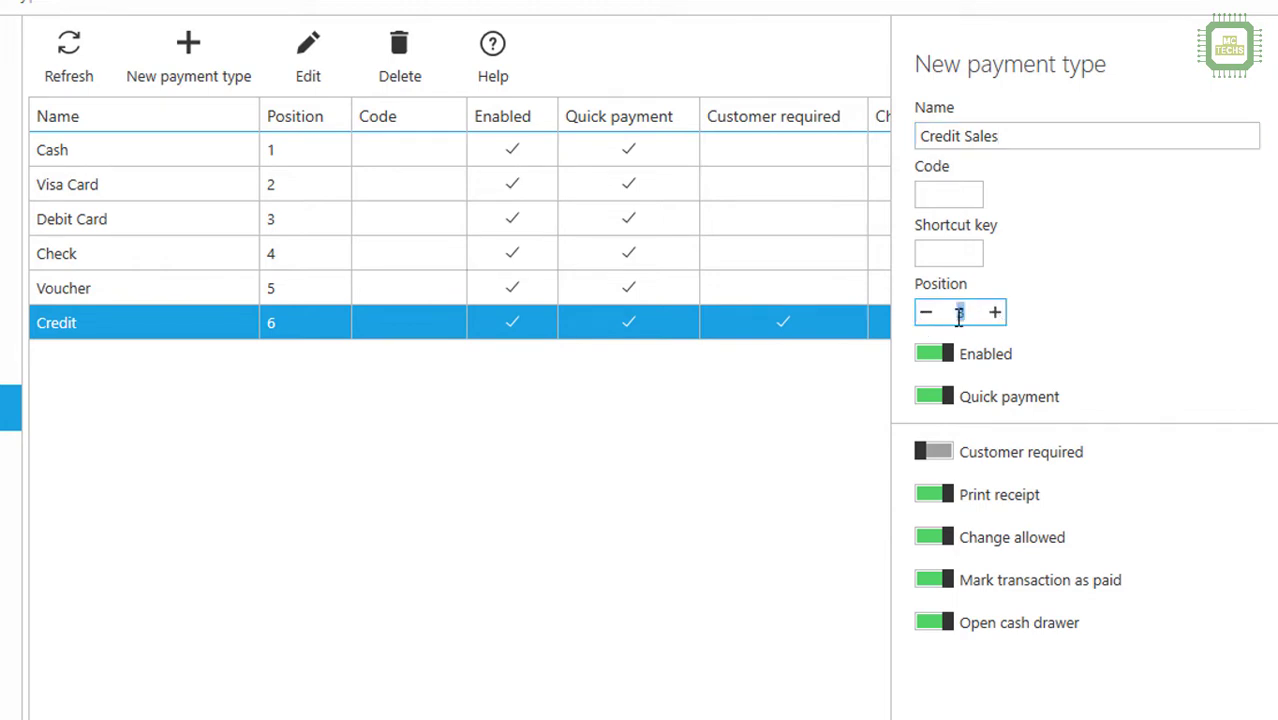
type("7")
- Require a customer for Credit Sales, turn off change allowed and mark transaction as paid, and save the payment type
left_click(951, 585)
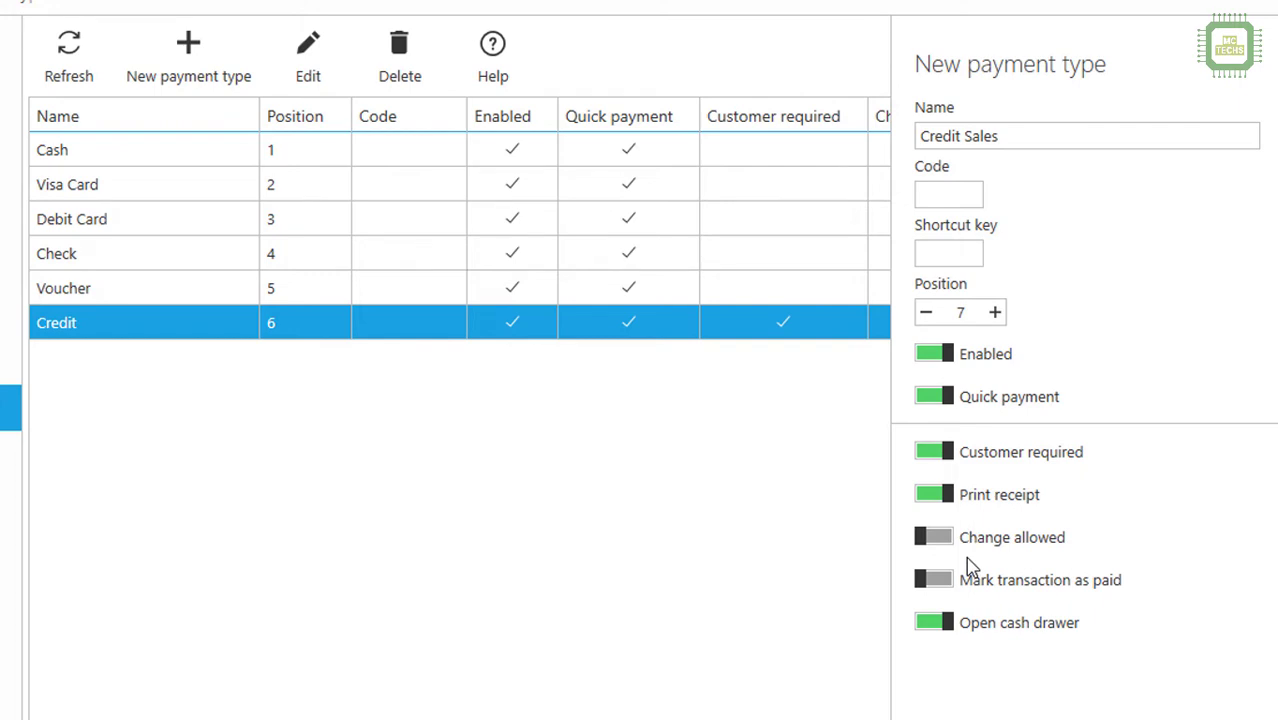
left_click(950, 628)
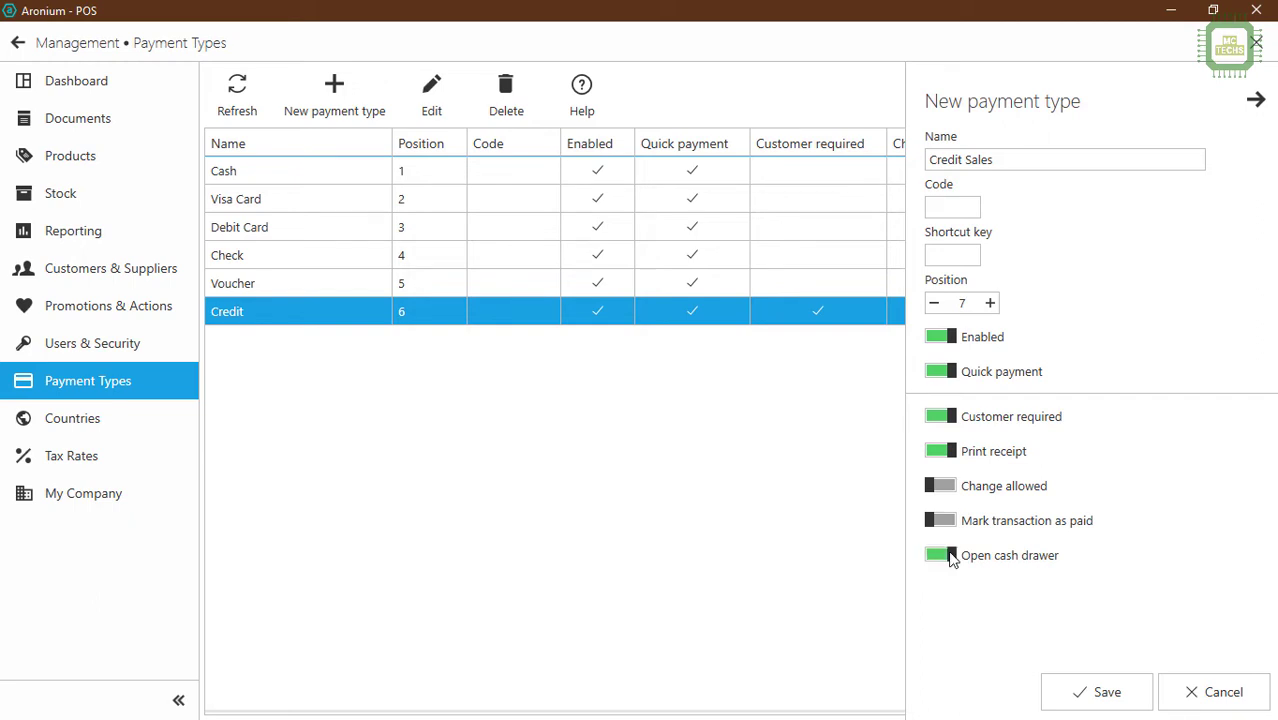
left_click(1128, 697)
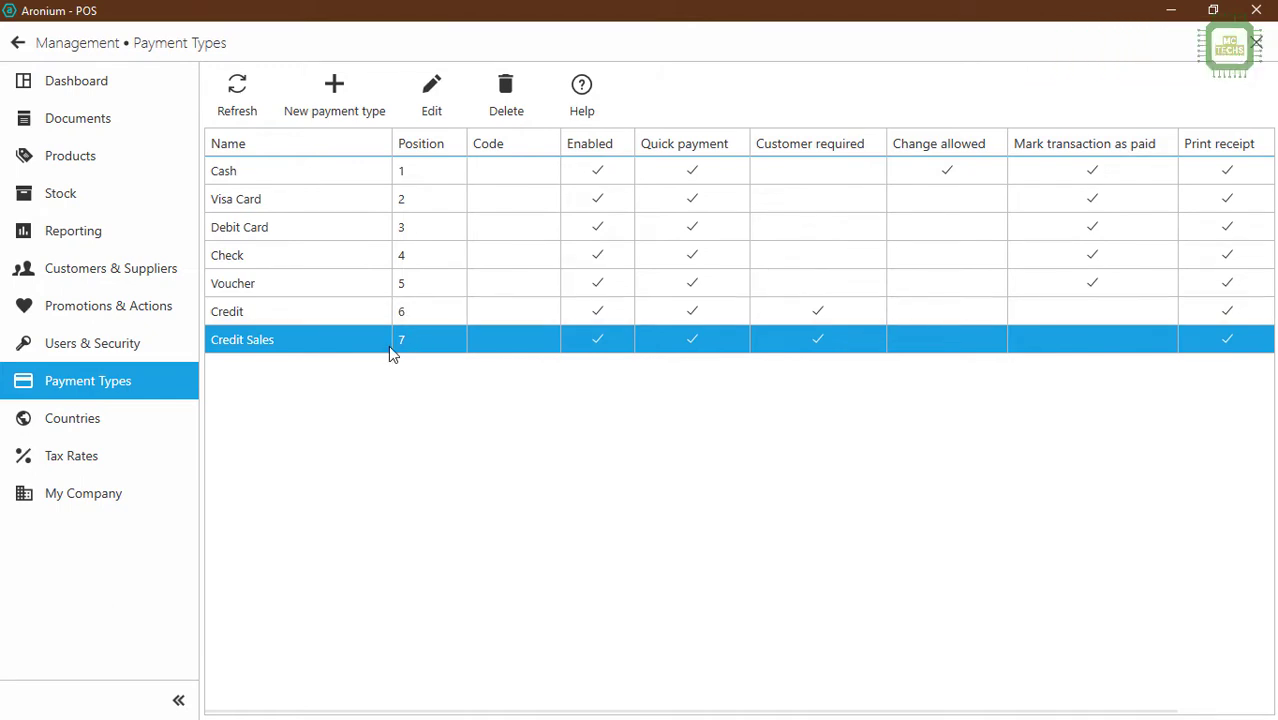
- Delete the Credit Sales payment type
left_click(489, 94)
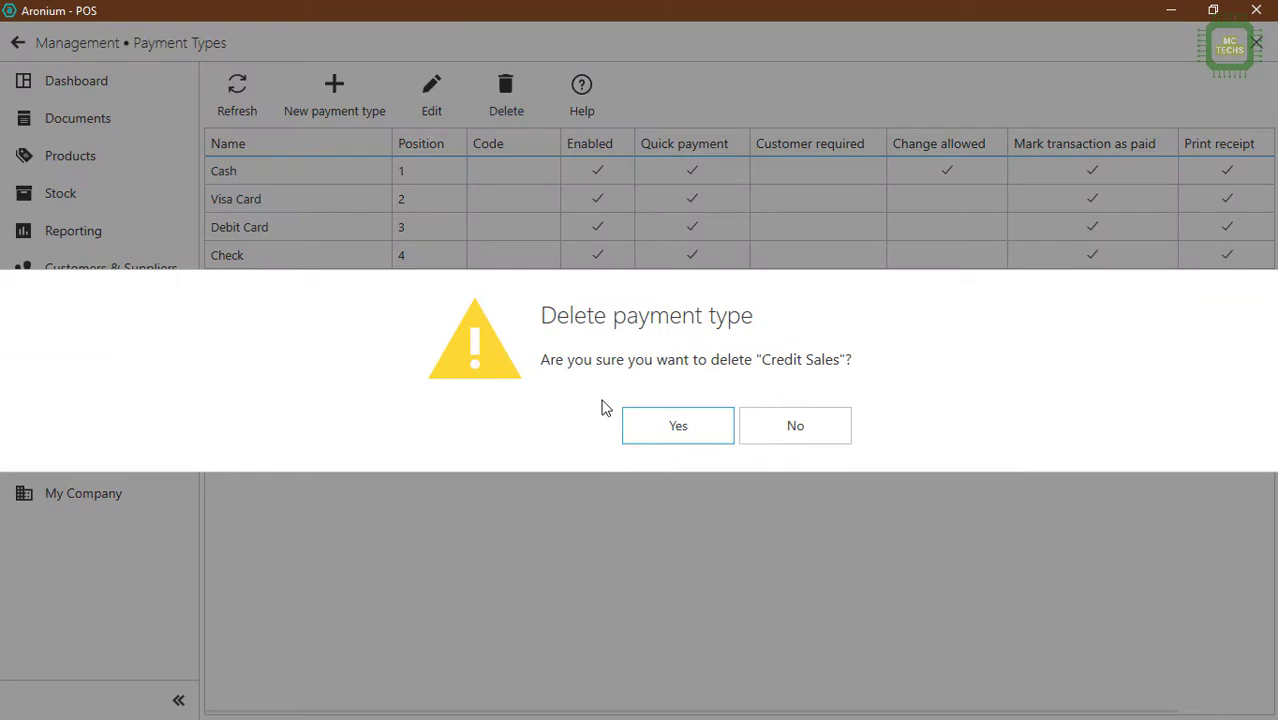
left_click(658, 420)
- Open the existing Credit payment type for editing and save it with its present settings
left_click(365, 322)
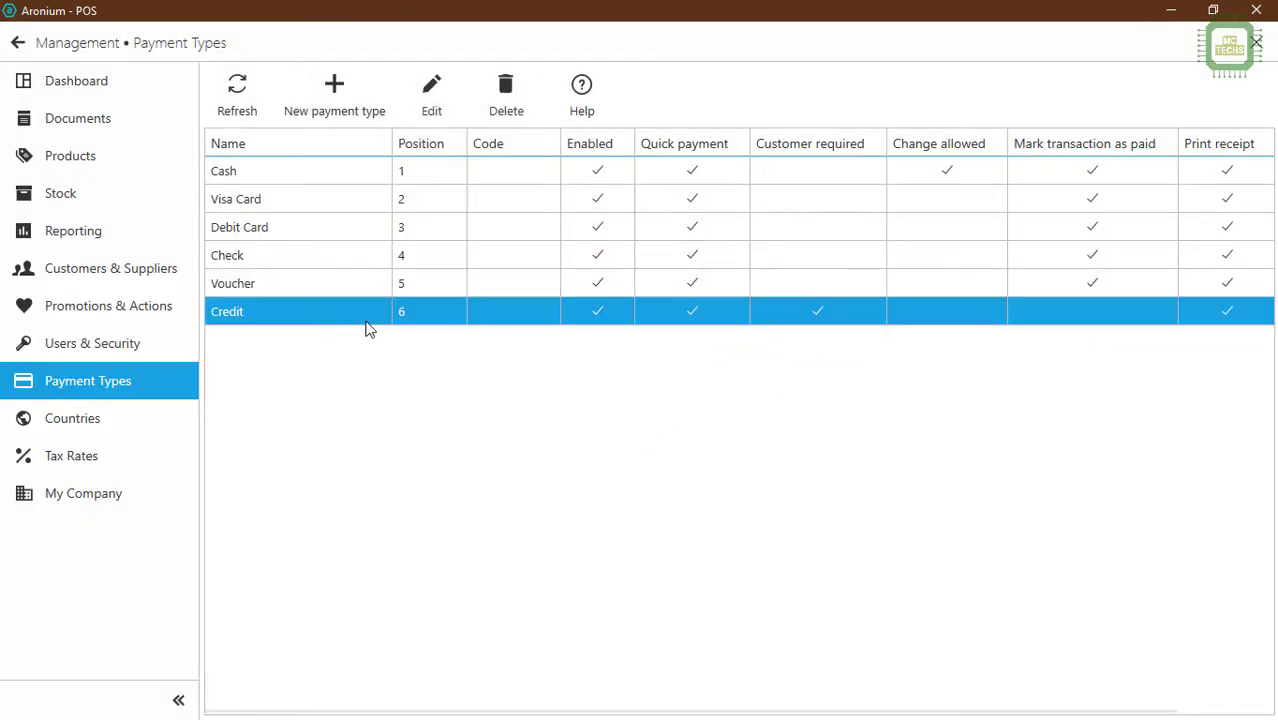
left_click(431, 94)
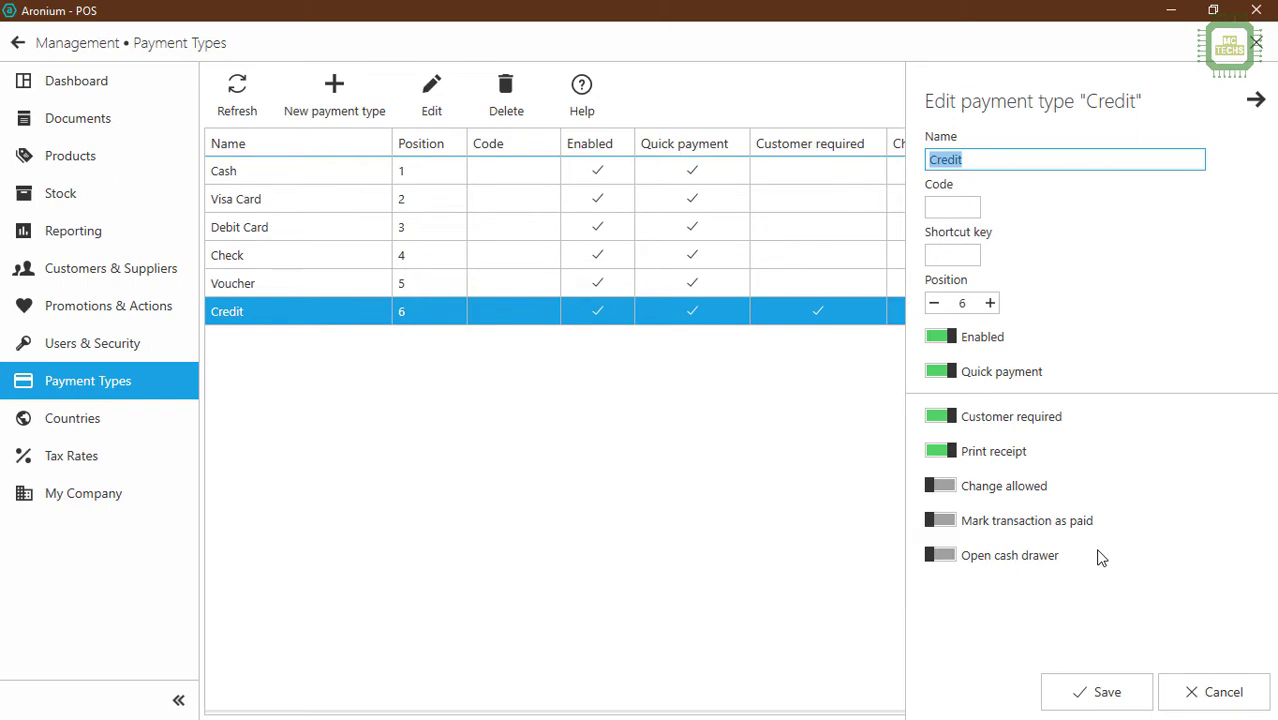
left_click(1106, 690)
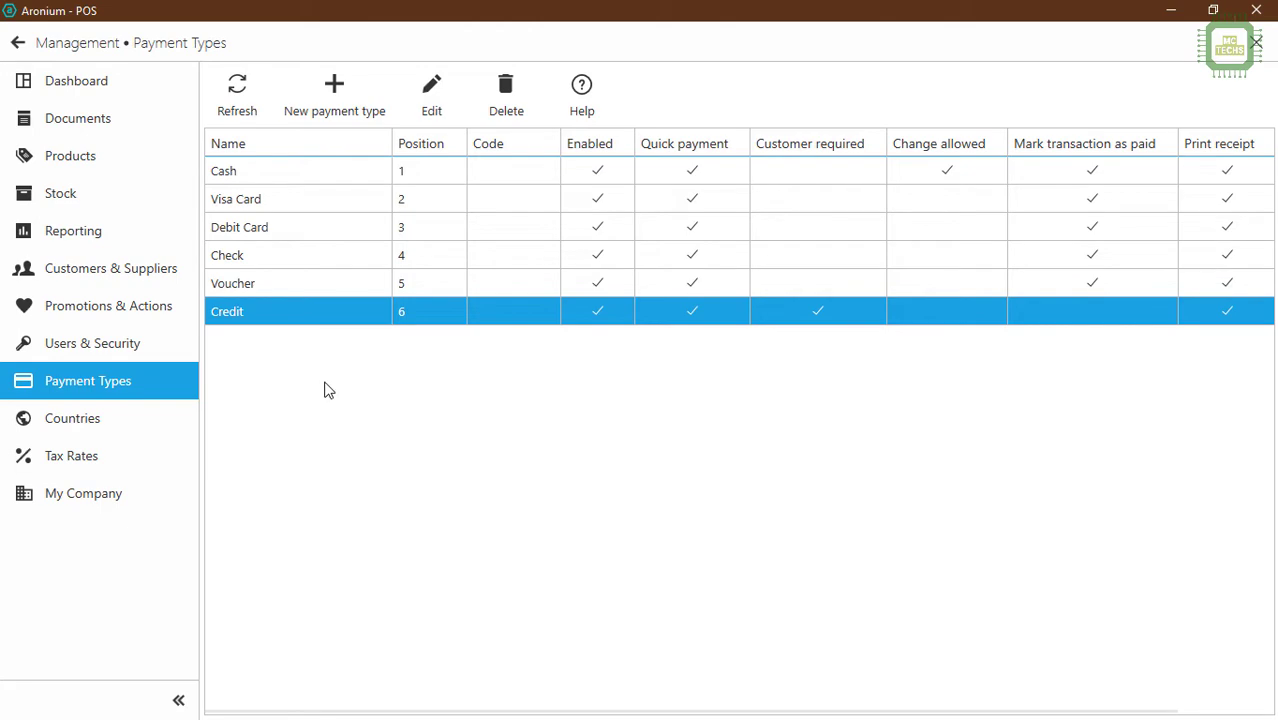
- Open the documents and search for all those in the period 7/30/2021 - 7/30/2021
left_click(80, 118)
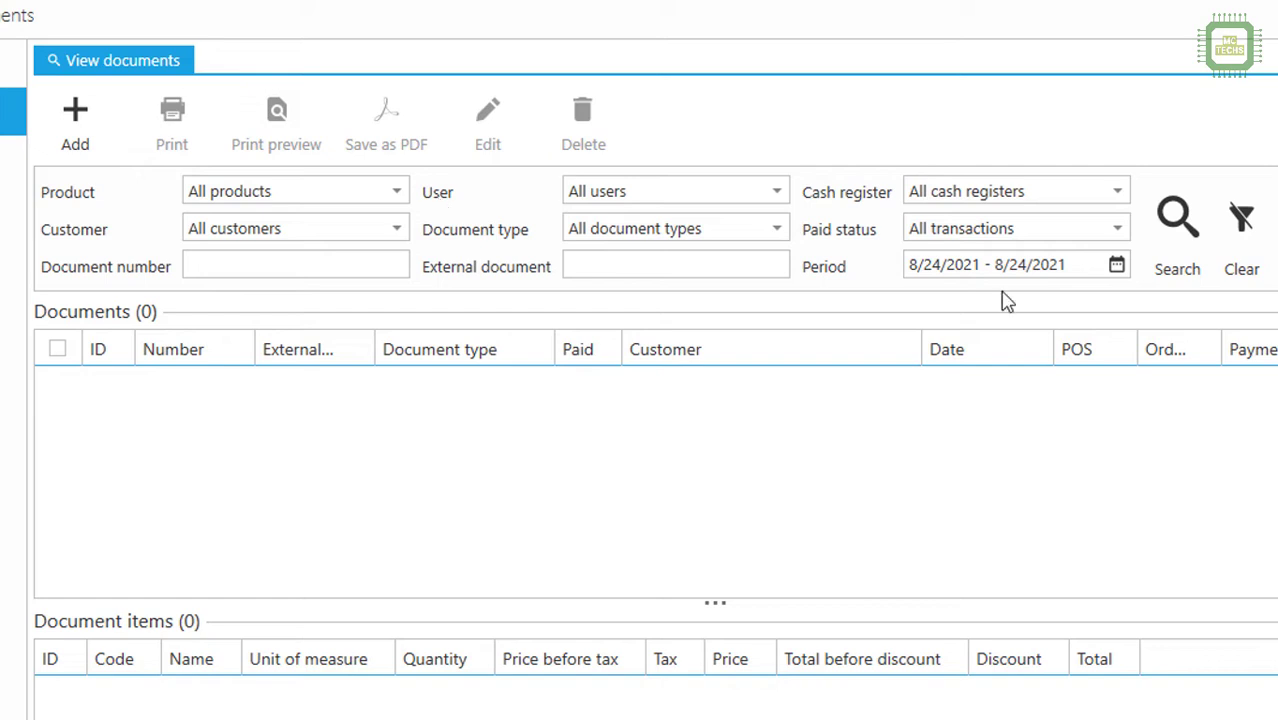
left_click(1117, 266)
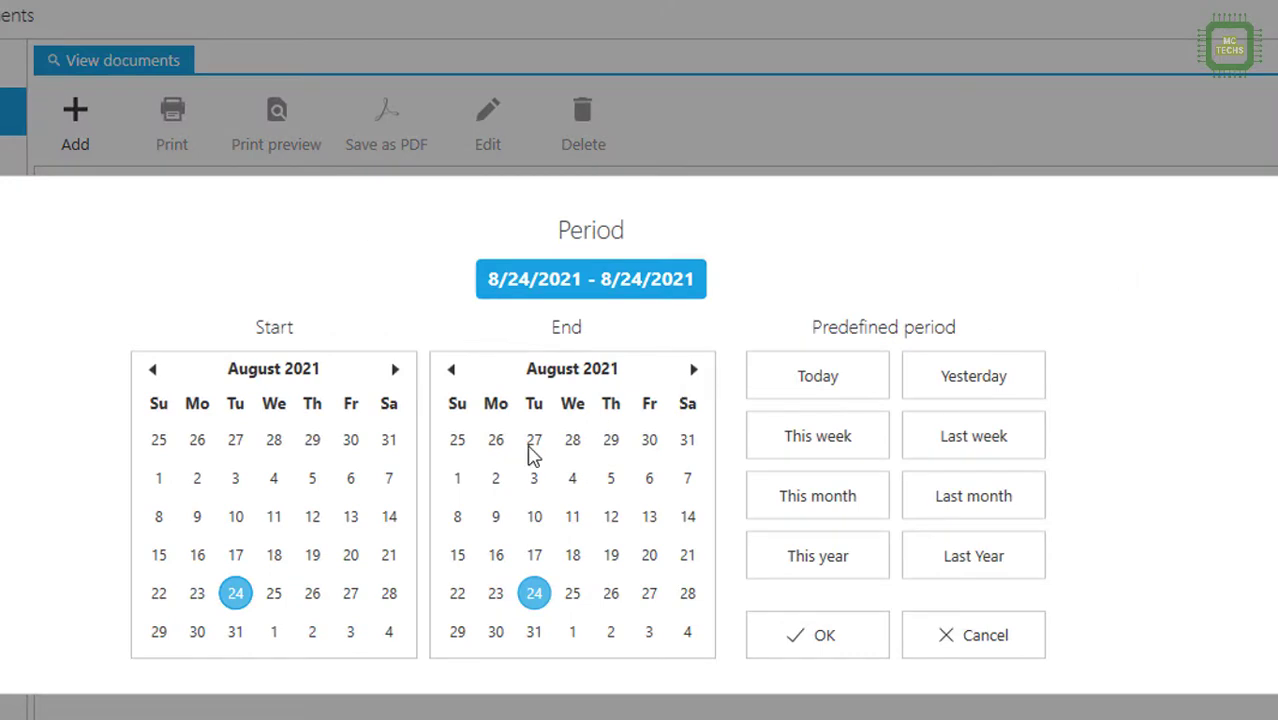
left_click(352, 442)
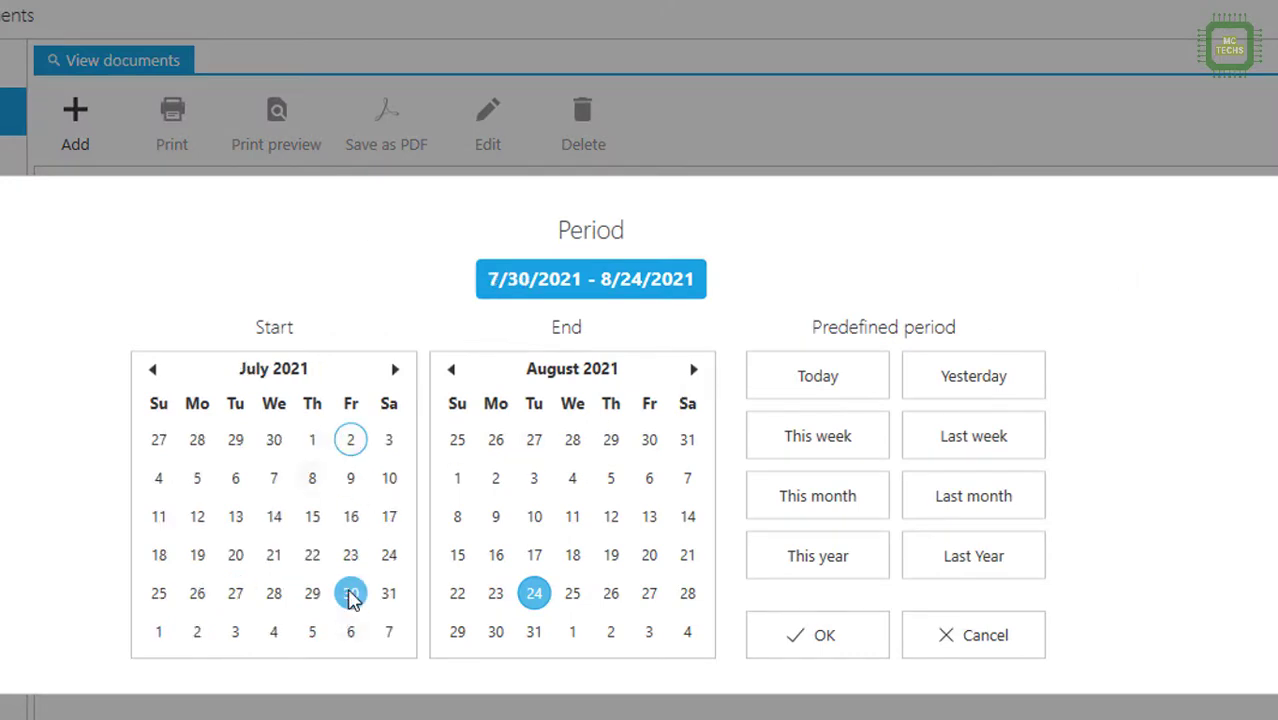
left_click(648, 446)
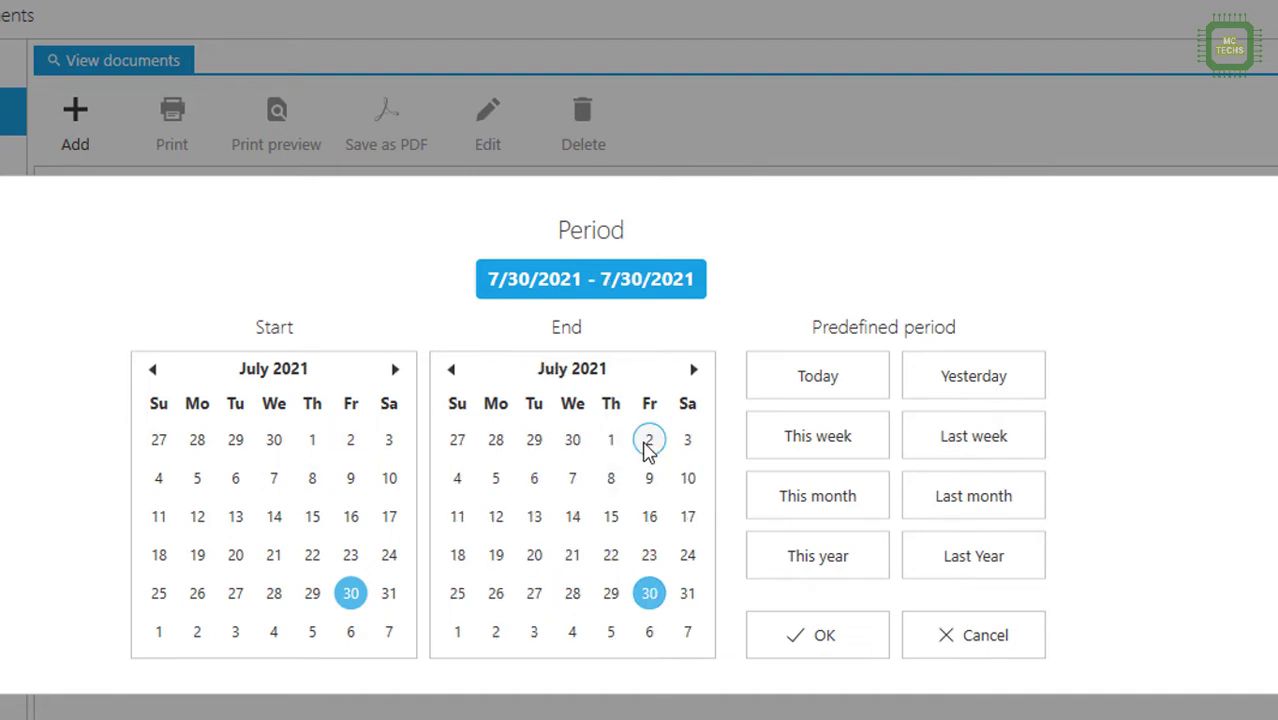
left_click(820, 636)
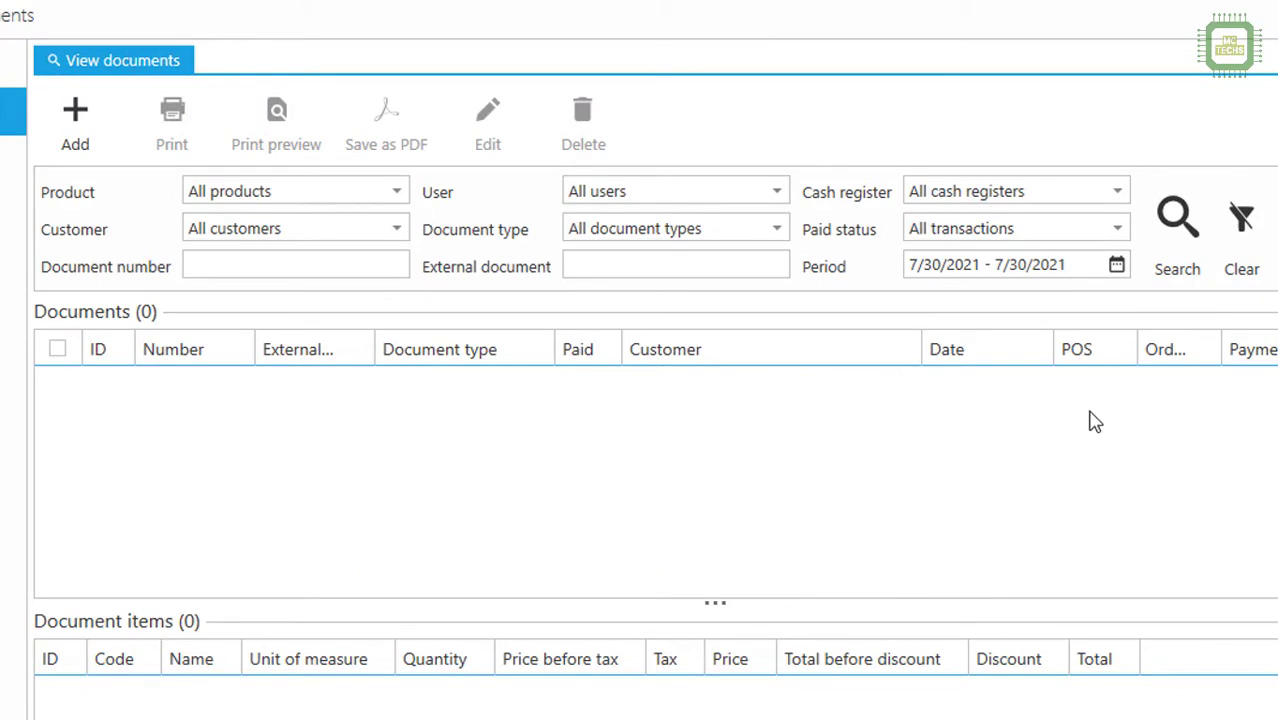
left_click(1182, 222)
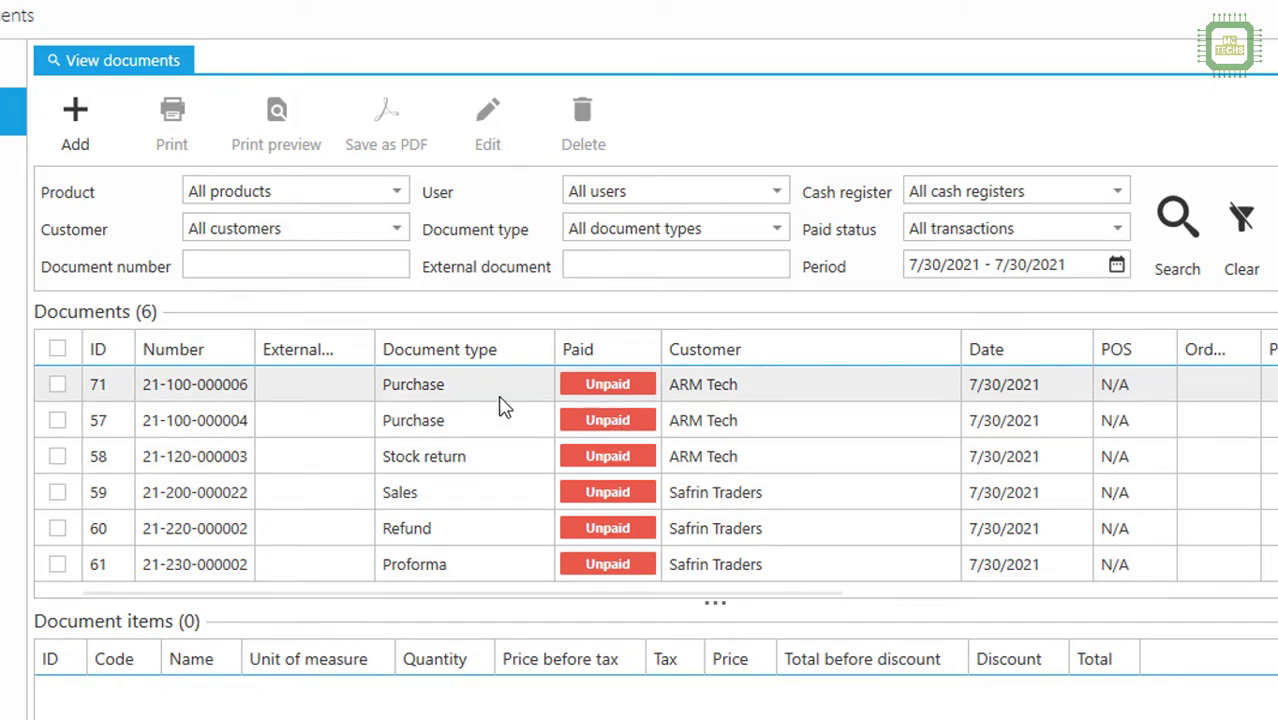
- Check the items of the first purchase, the stock return and the sales document in the list
left_click(428, 390)
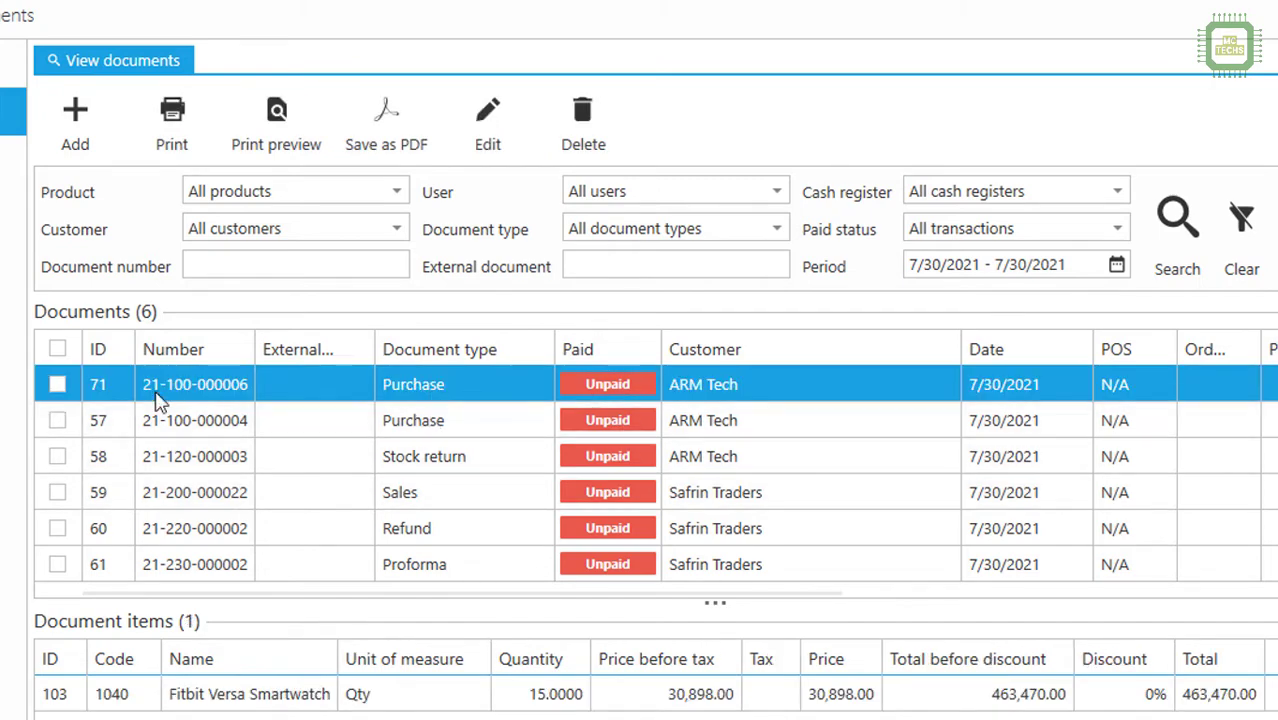
left_click(202, 468)
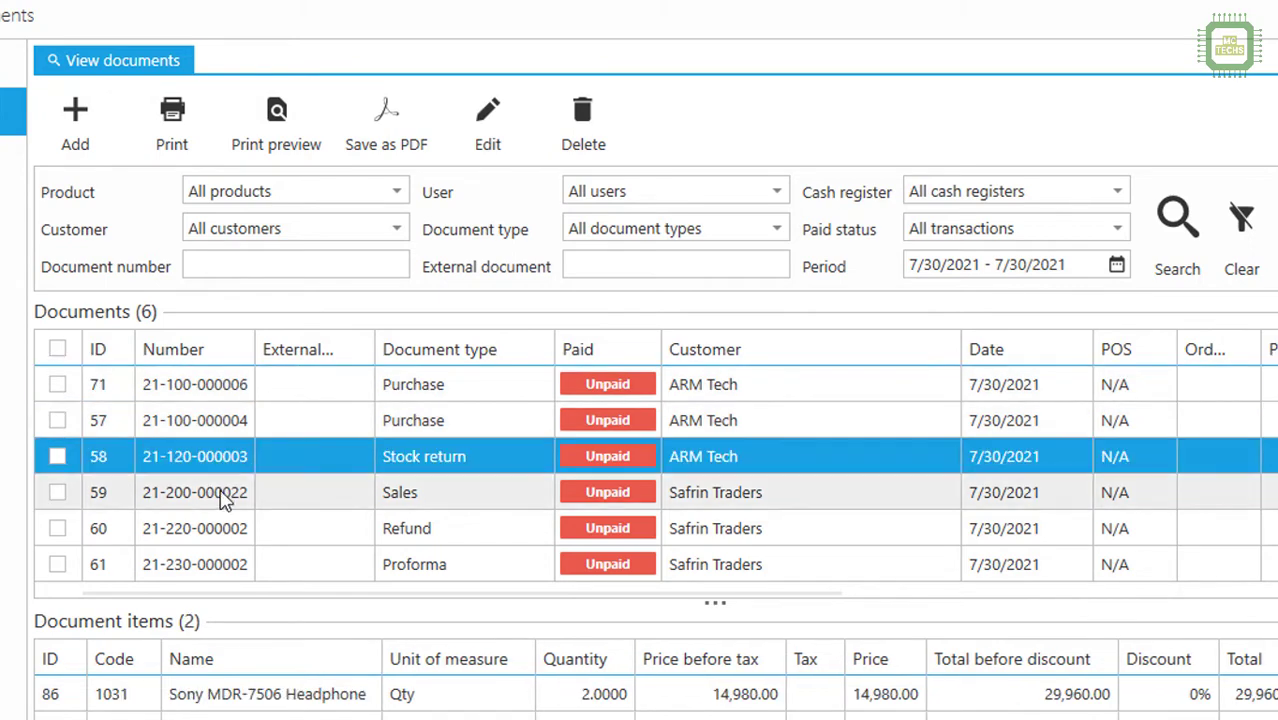
left_click(238, 492)
left_click(262, 392)
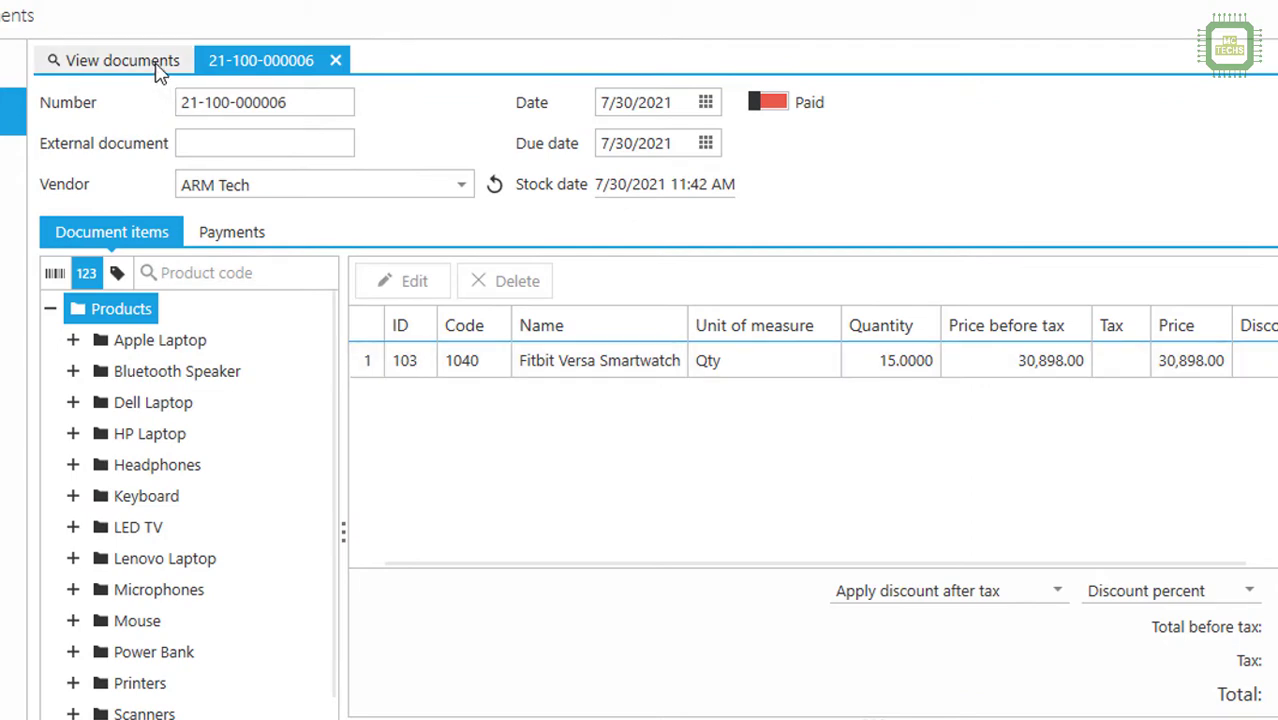
left_click(115, 60)
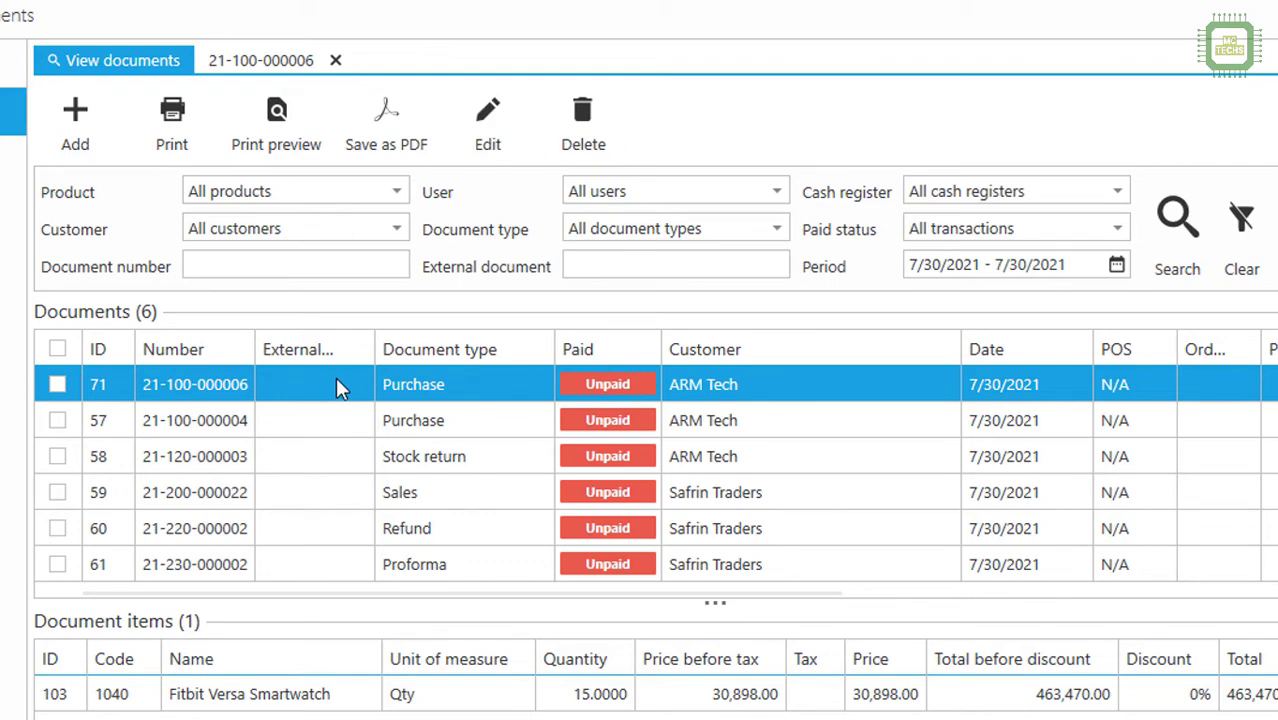
left_click(486, 120)
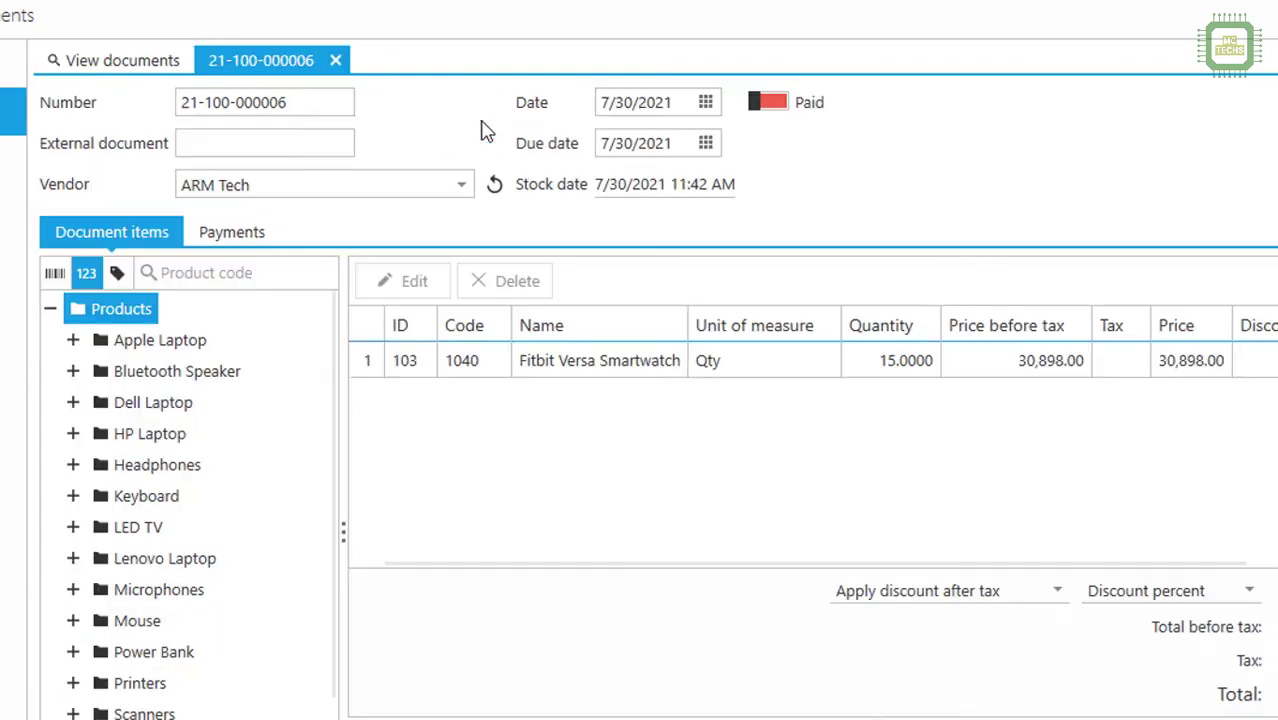
left_click(336, 62)
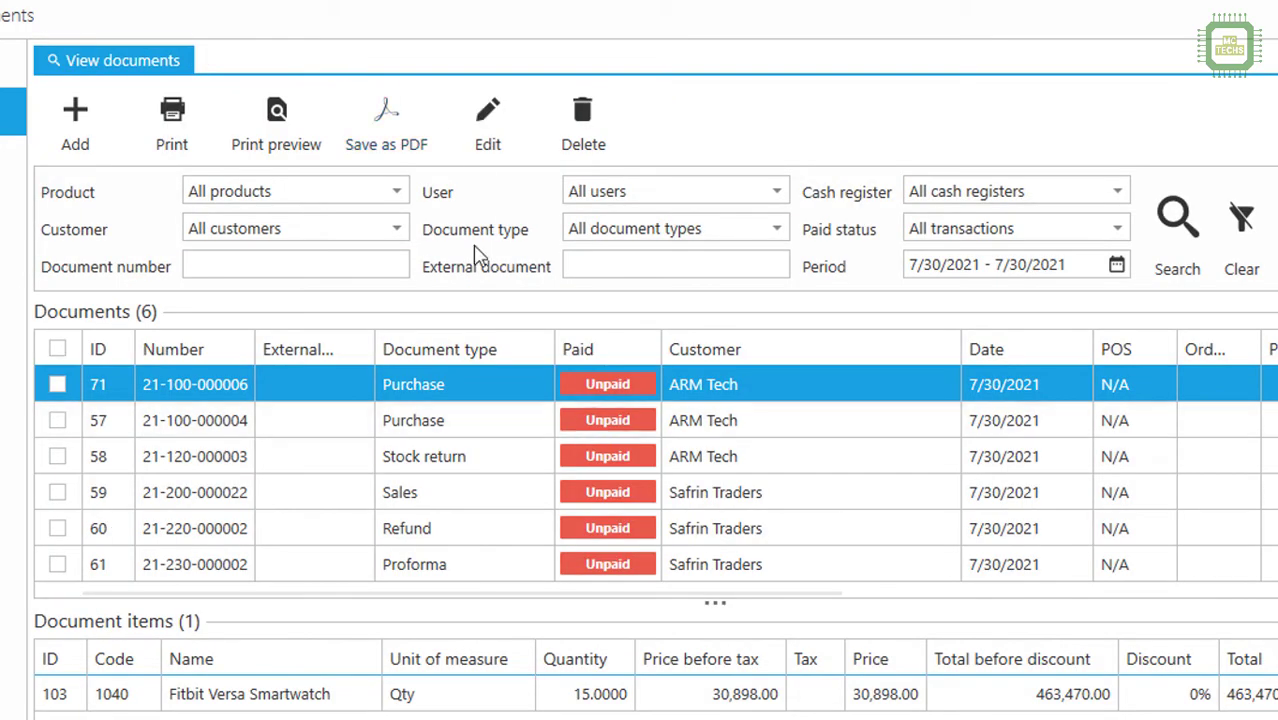
- Open the ARM Tech purchase document for the Fitbit Versa Smartwatch for editing and show its payments
left_click(488, 140)
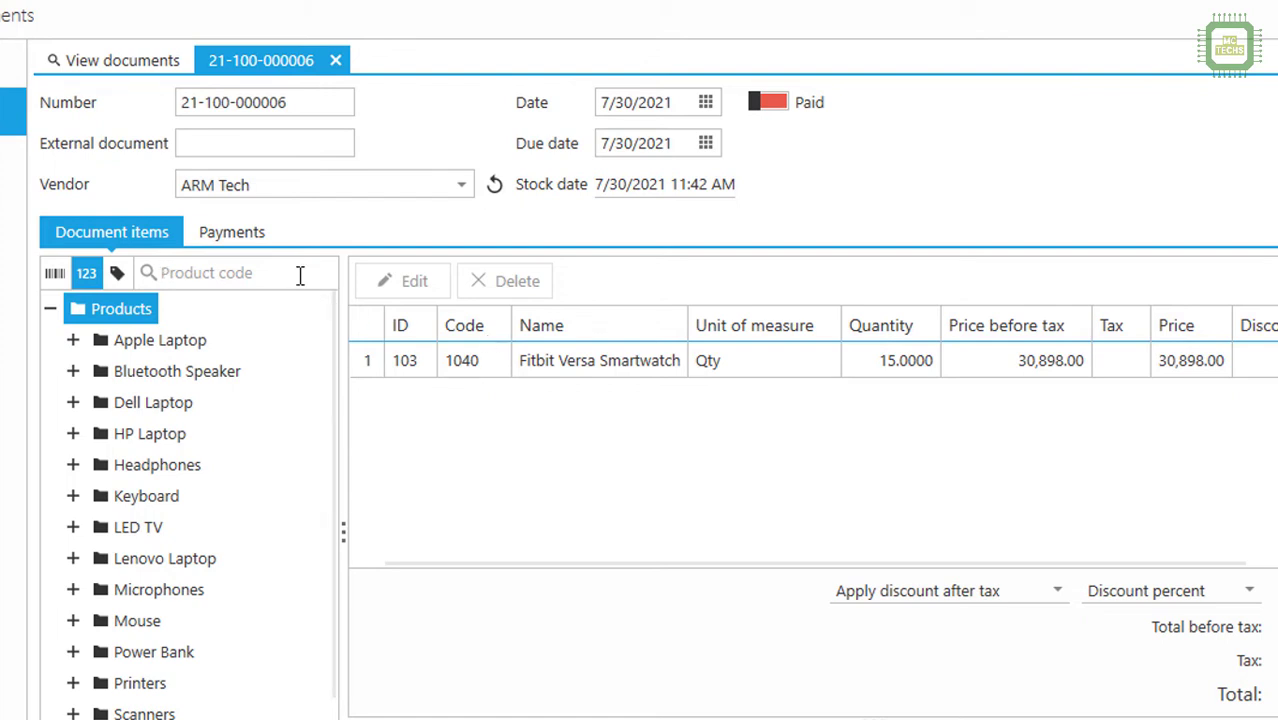
left_click(260, 244)
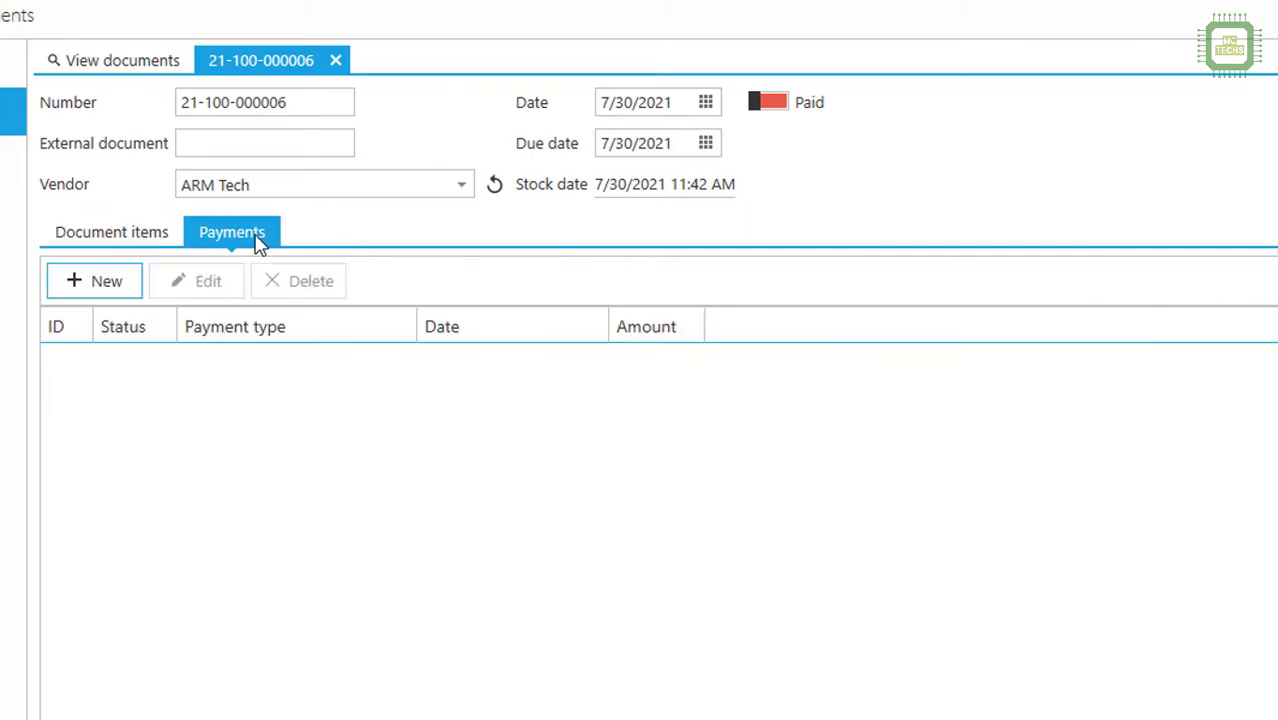
left_click(131, 234)
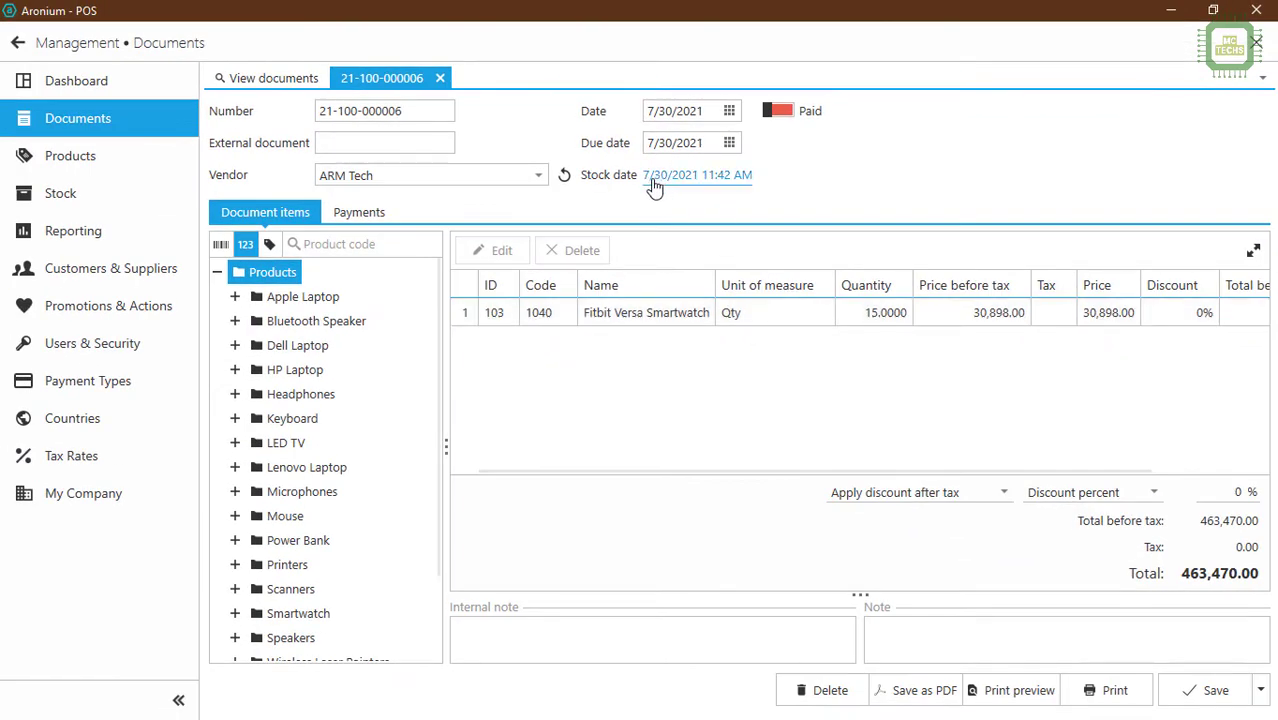
left_click(373, 213)
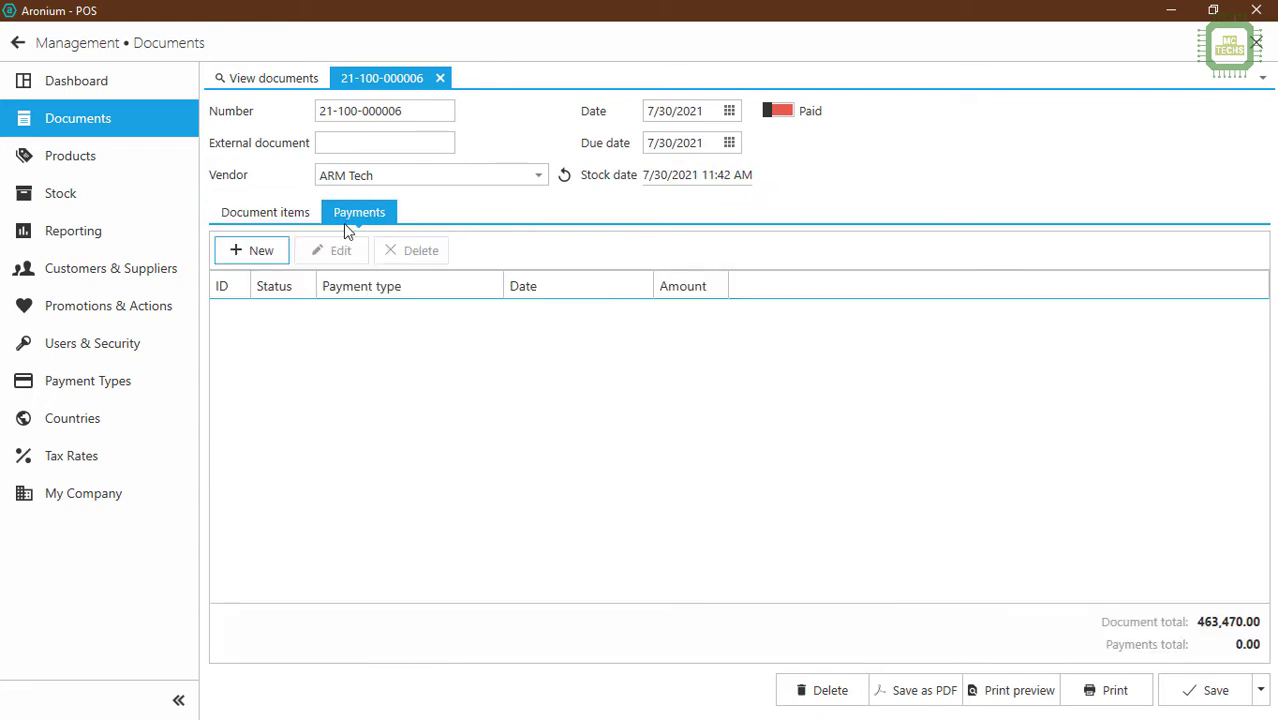
- Add a cash payment of 463470 dated 8/24/2021 to the open ARM Tech purchase document
left_click(262, 256)
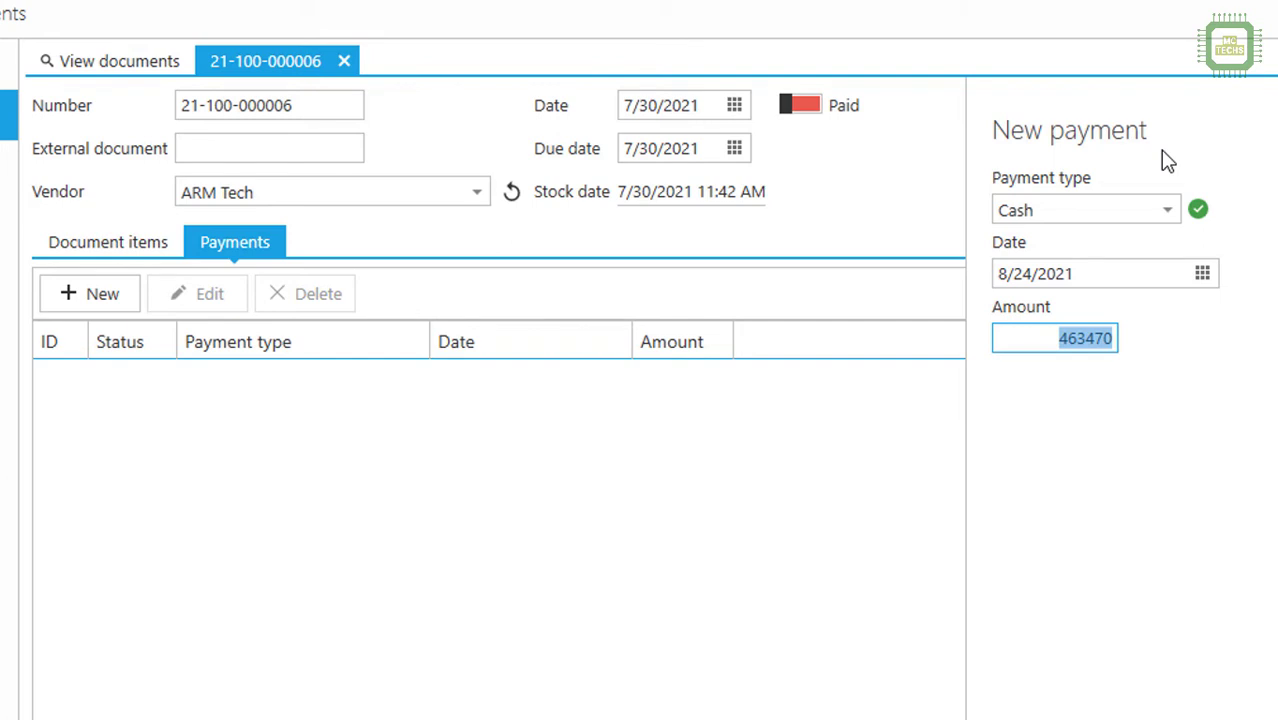
left_click(1166, 214)
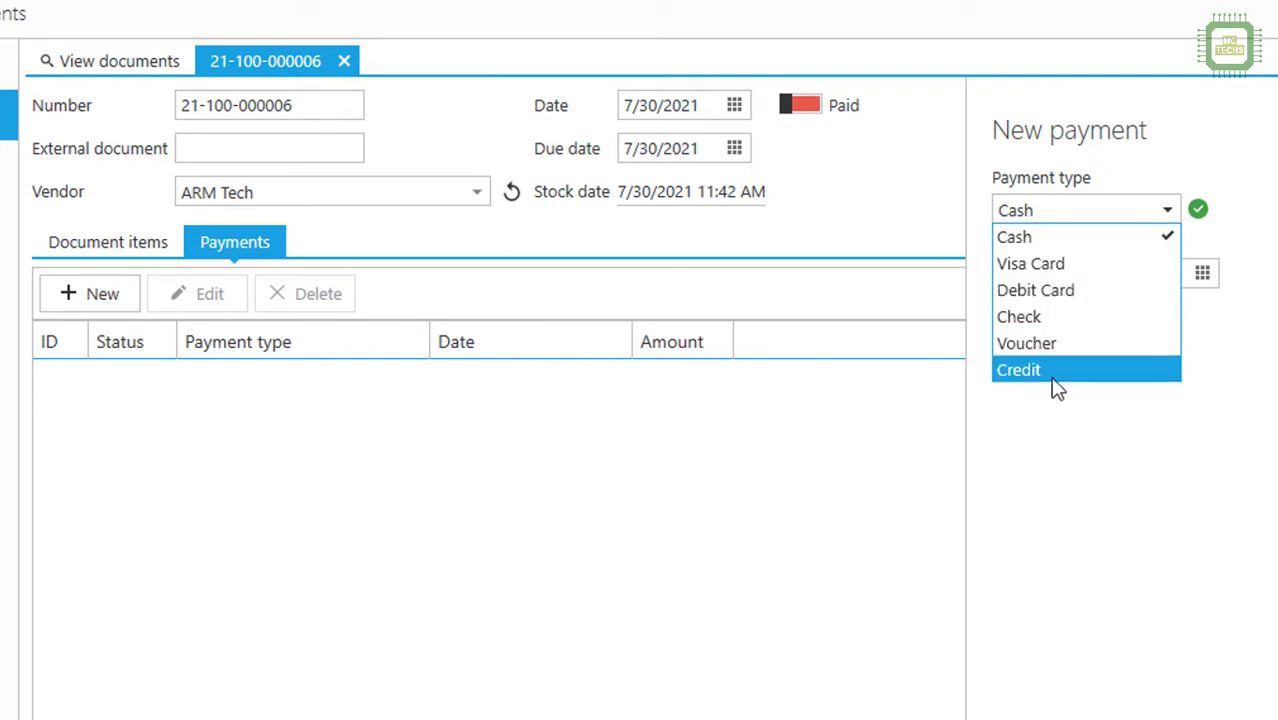
left_click(1125, 430)
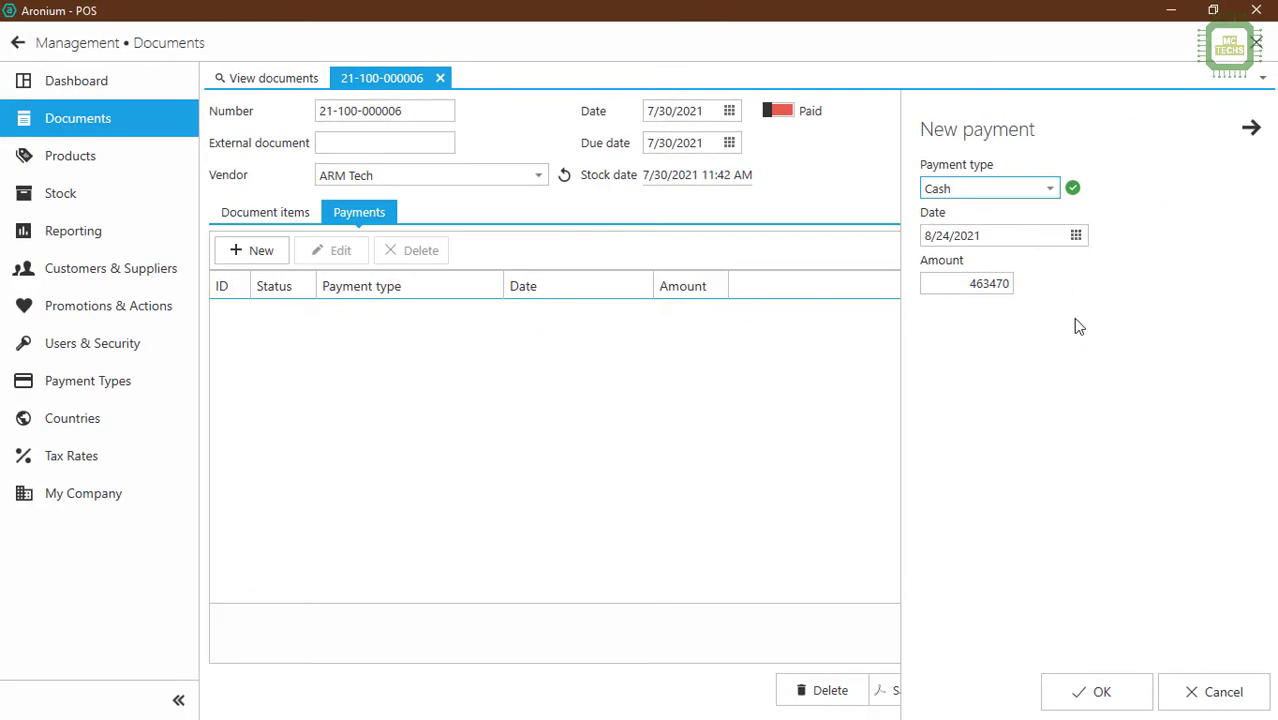
left_click(1117, 699)
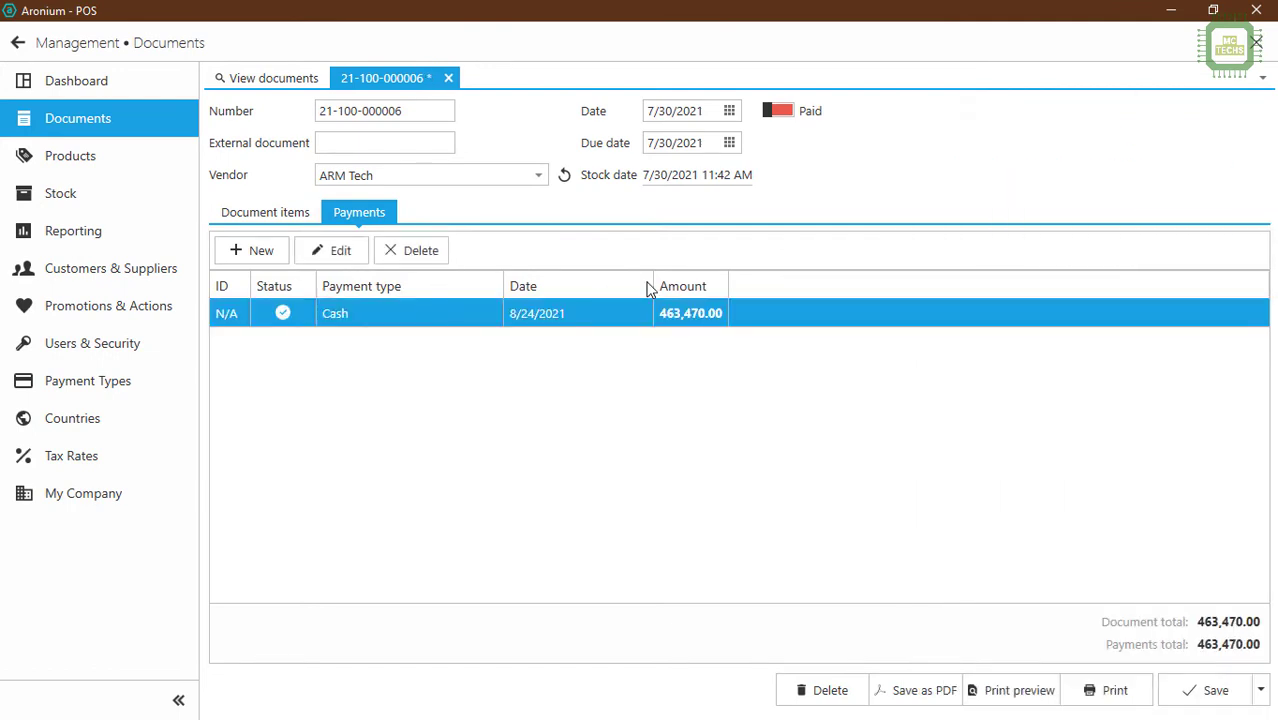
- Mark the ARM Tech purchase document as paid, then save and close it
left_click(779, 112)
left_click(1214, 690)
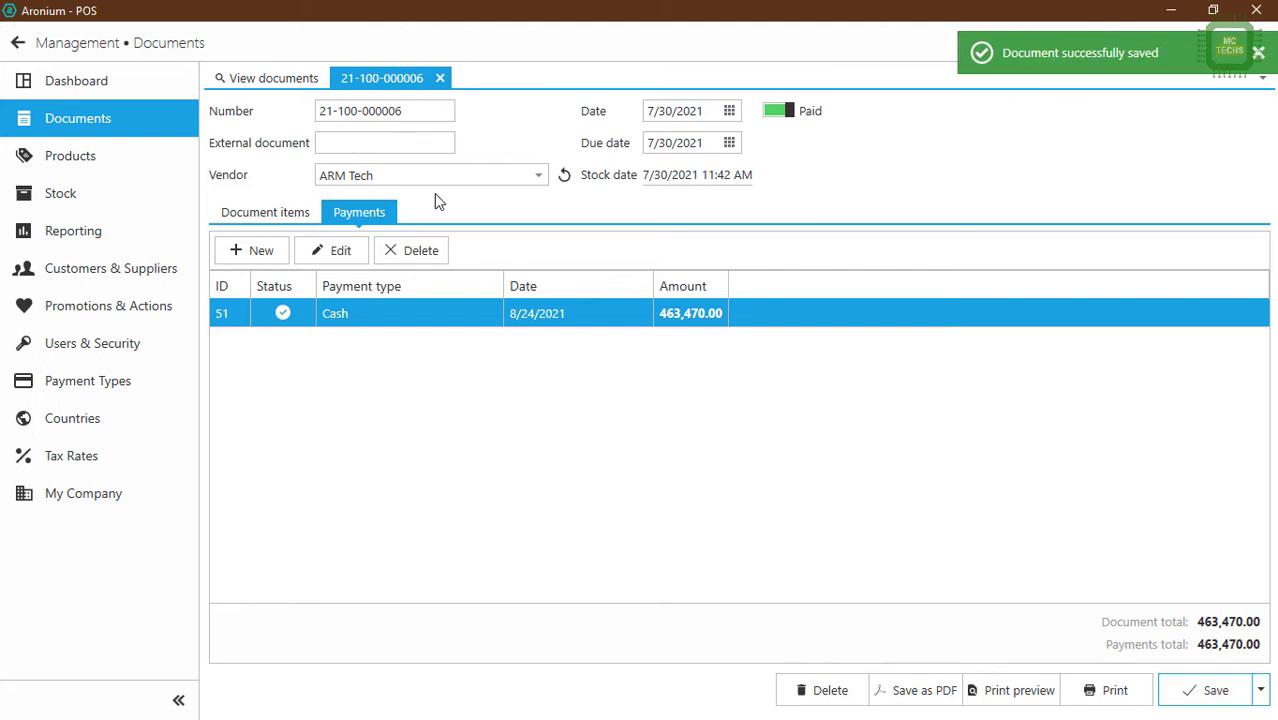
left_click(439, 78)
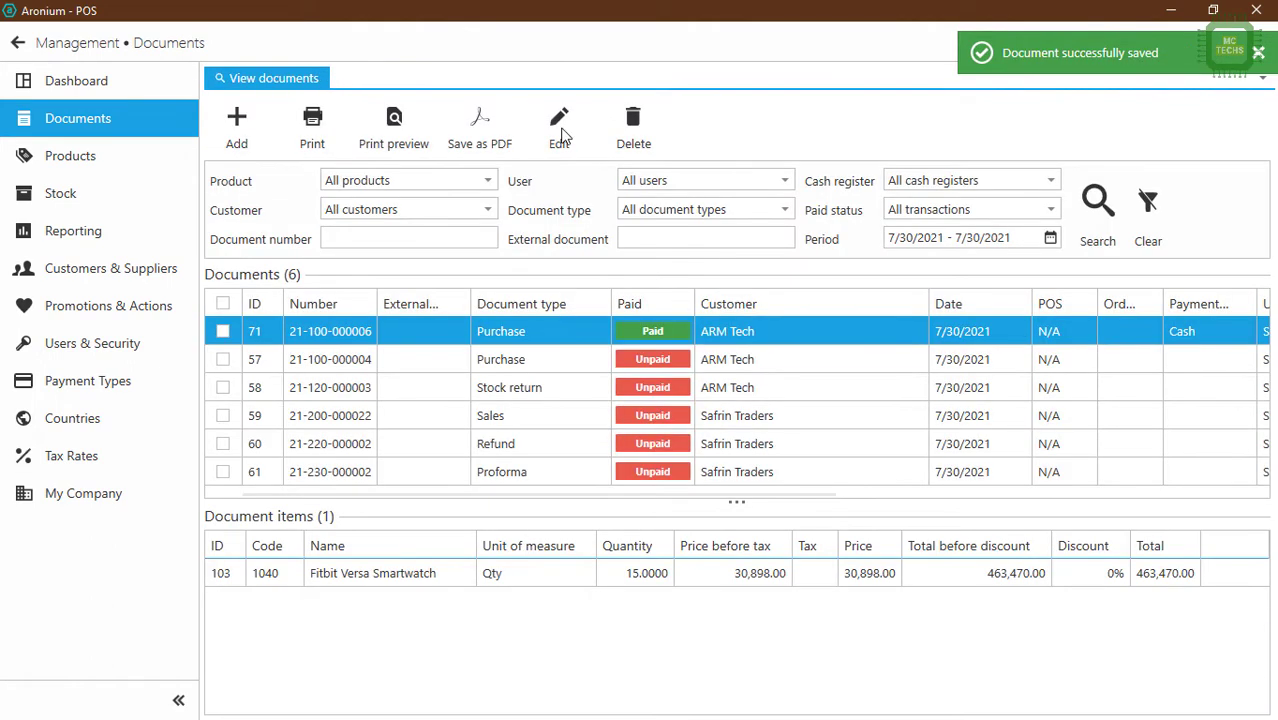
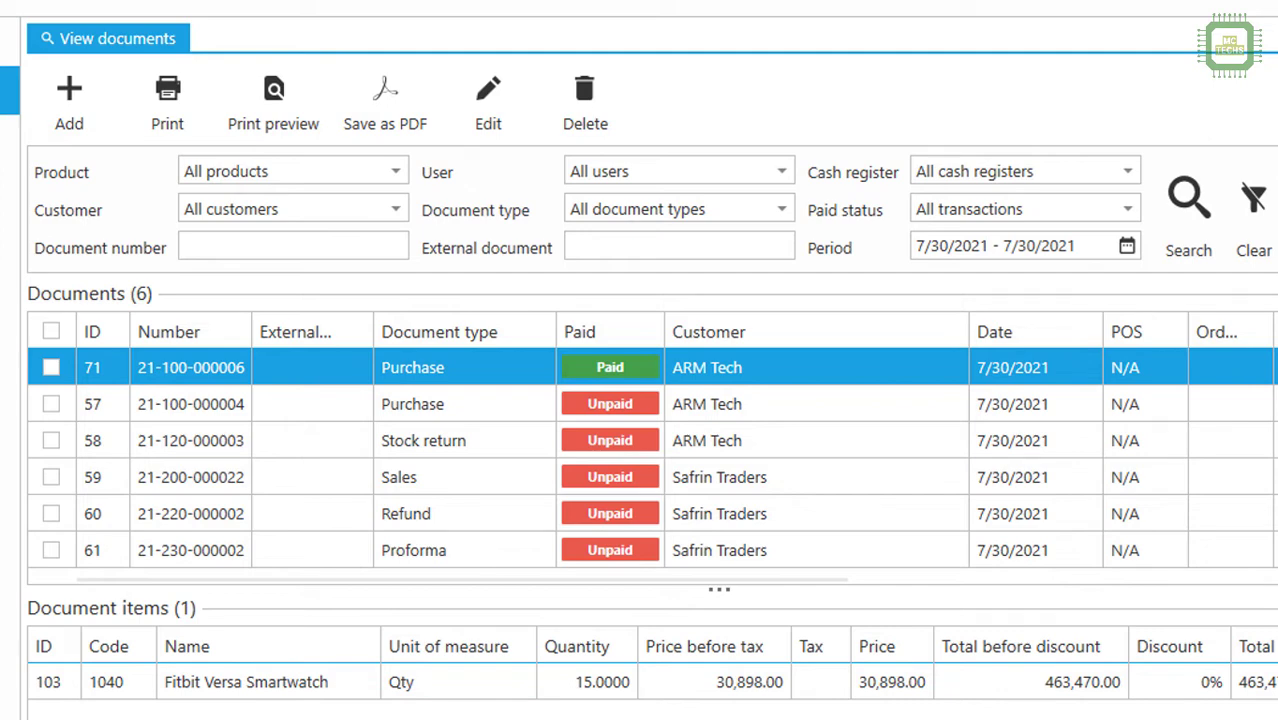
- Open the unpaid ARM Tech purchase for the Sony headphone and Epson scanner and show its payments
left_click(430, 414)
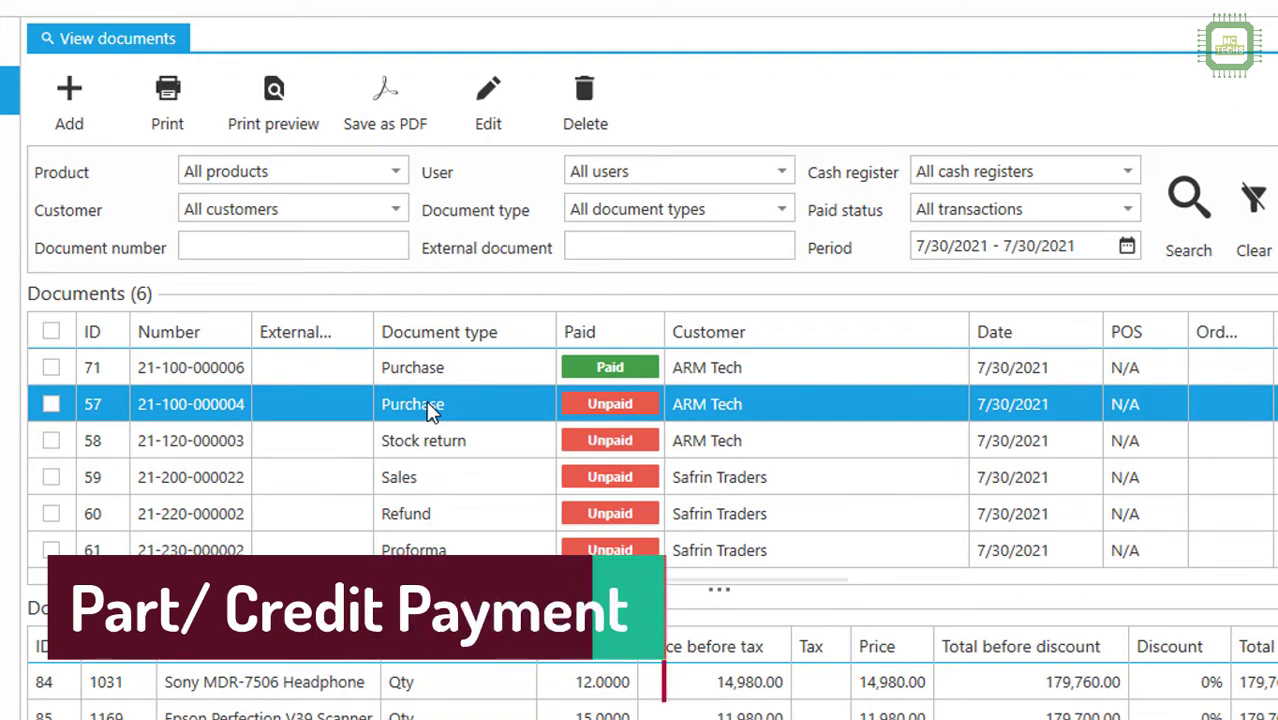
double_click(430, 408)
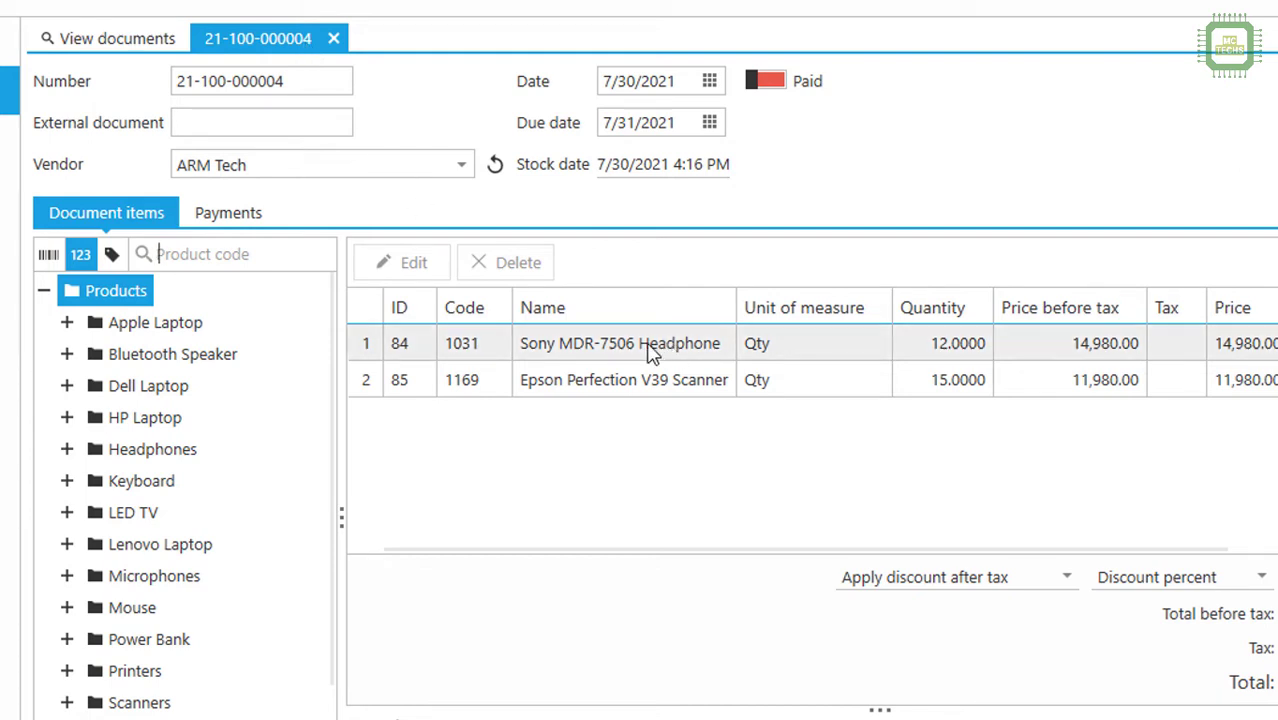
left_click(218, 220)
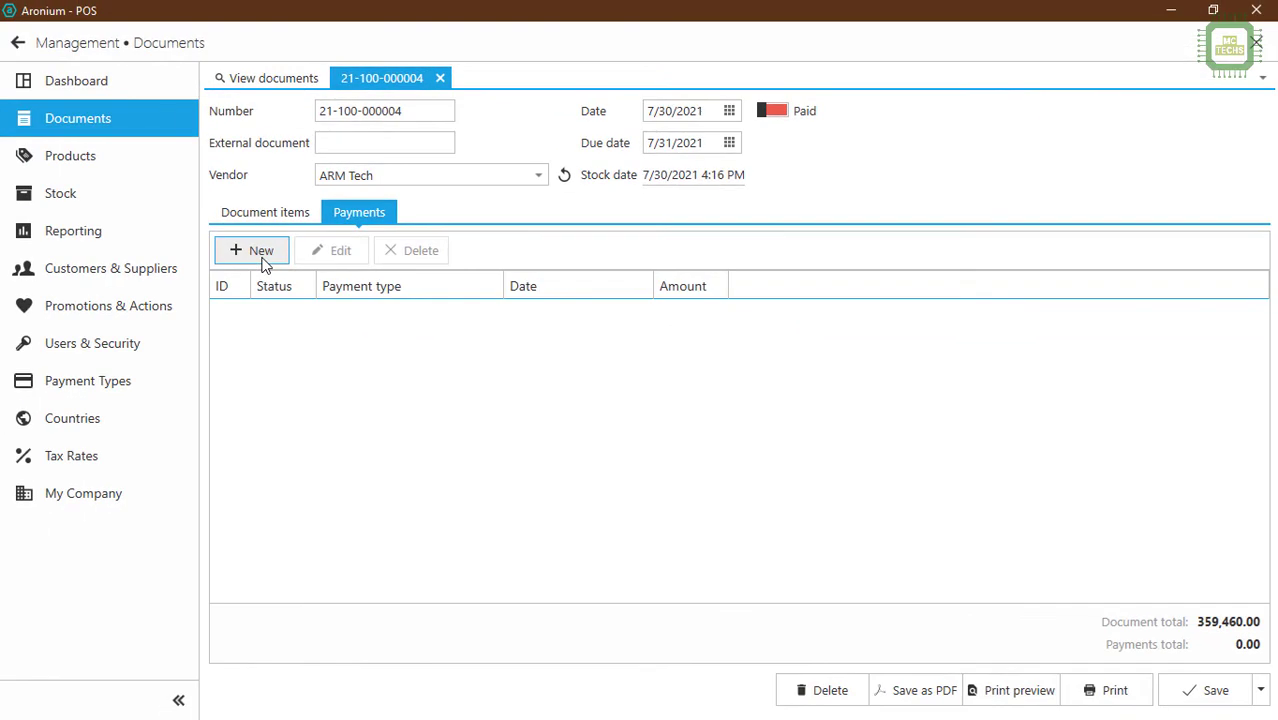
- Add a part payment of 200000 in cash dated 8/24/2021 to the purchase and try to save the document
left_click(262, 254)
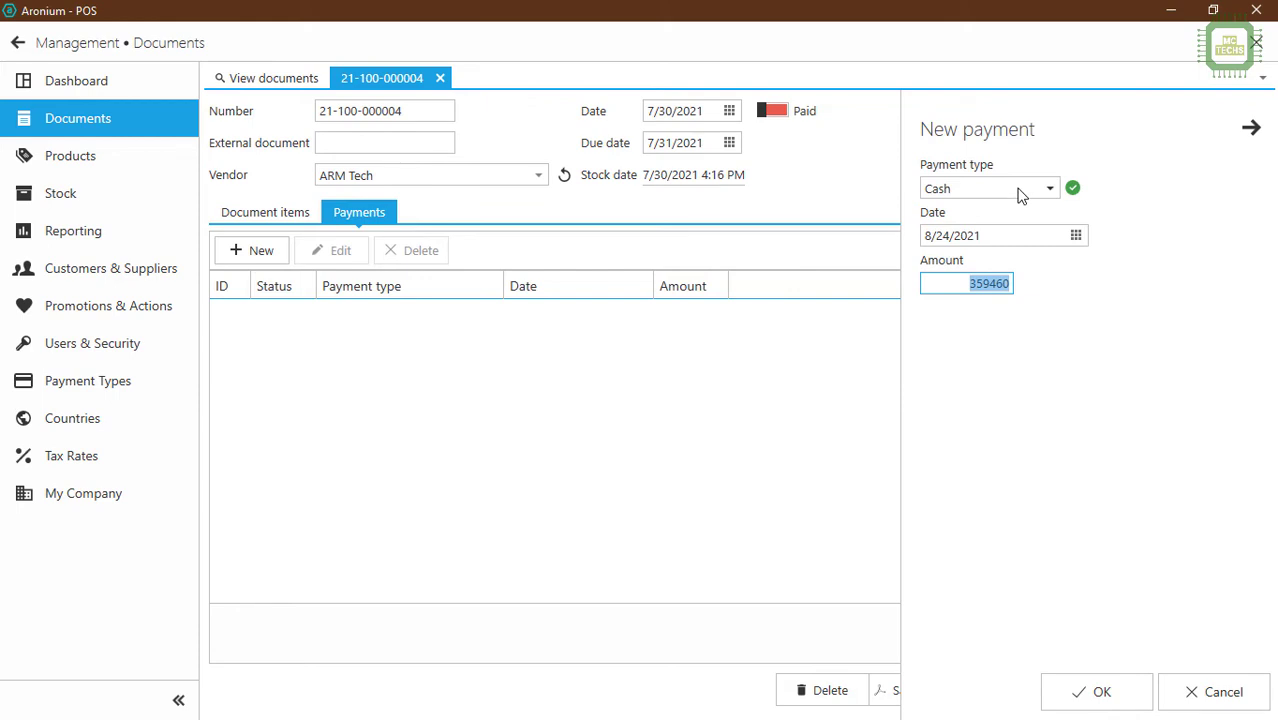
left_click(952, 186)
left_click(952, 186)
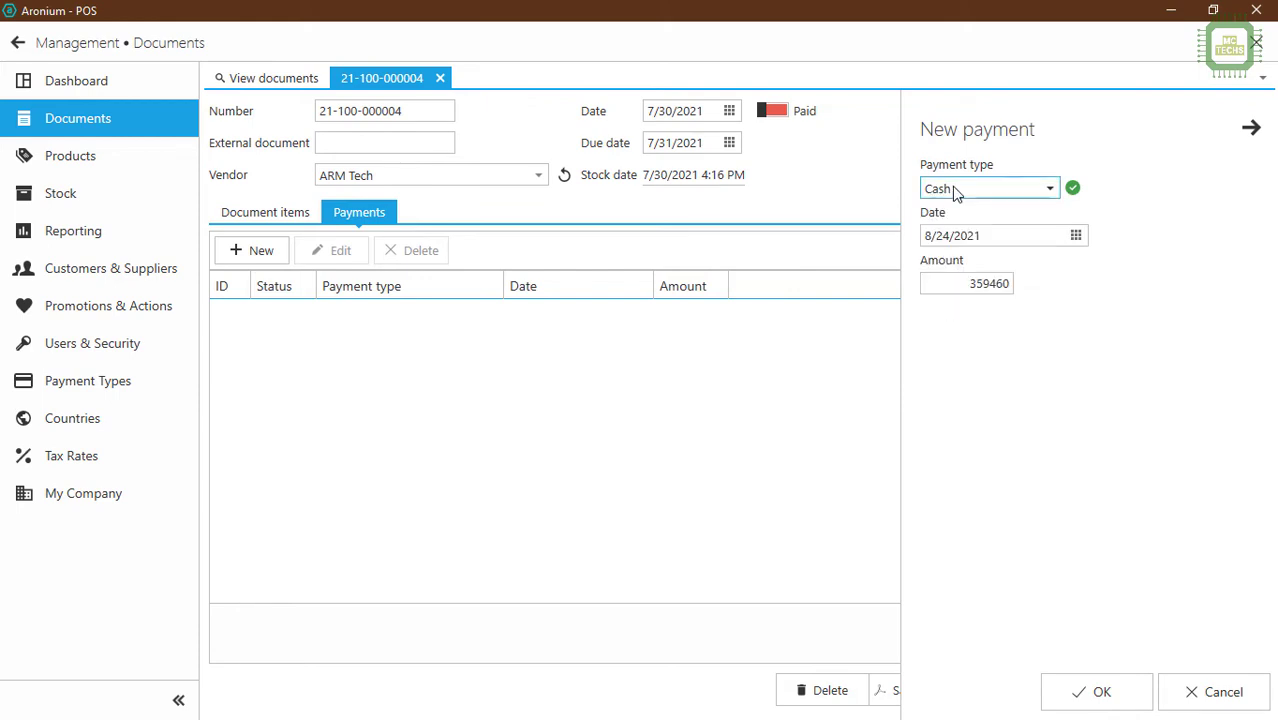
double_click(968, 285)
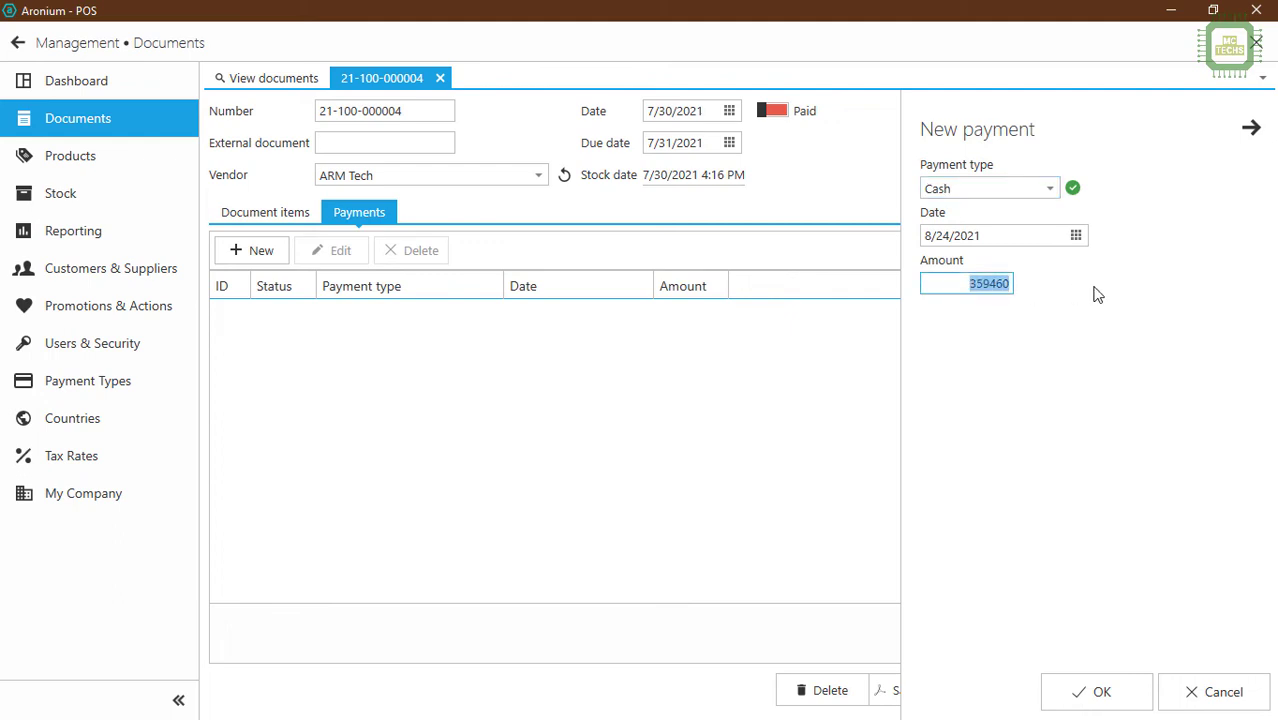
left_click(968, 287)
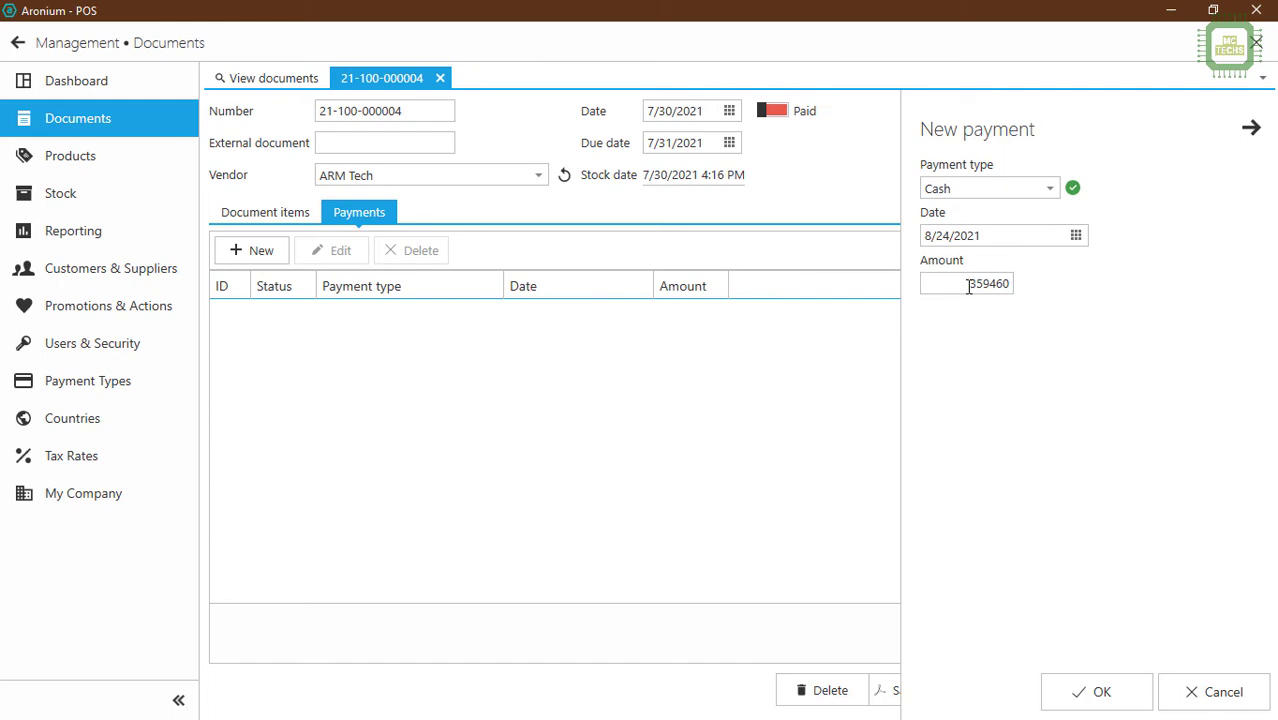
double_click(968, 286)
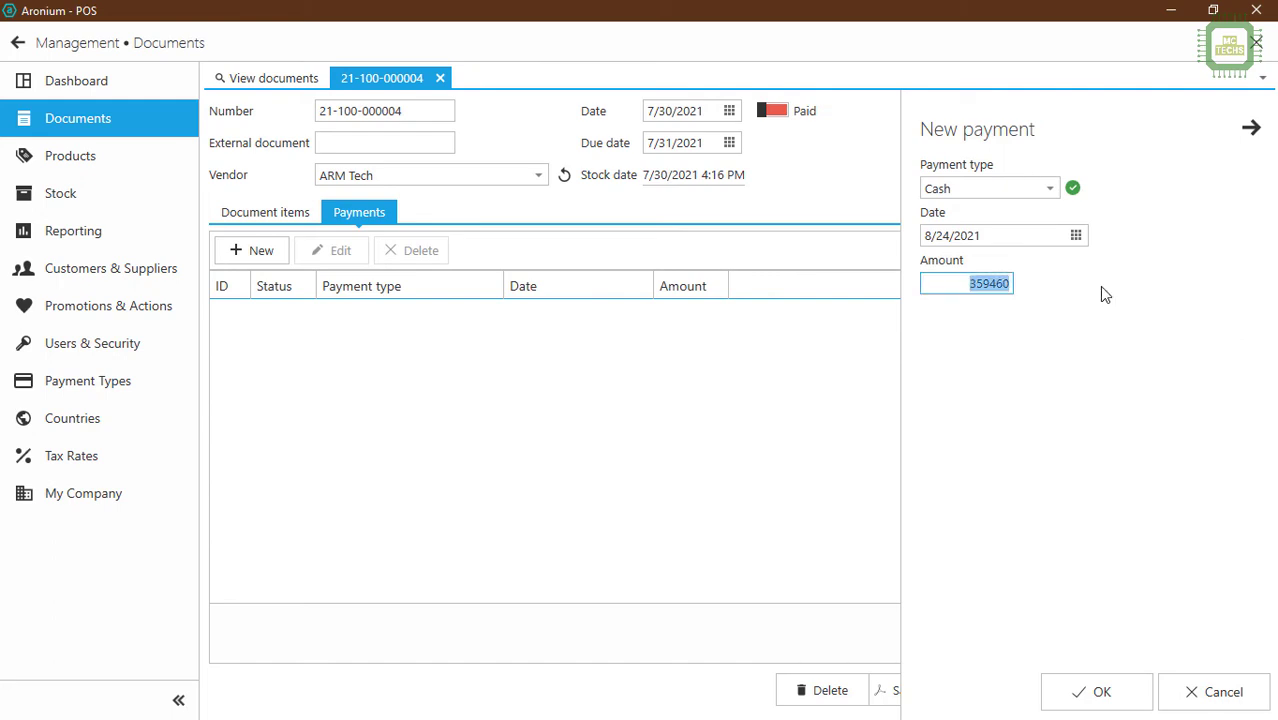
type("200000")
left_click(1136, 703)
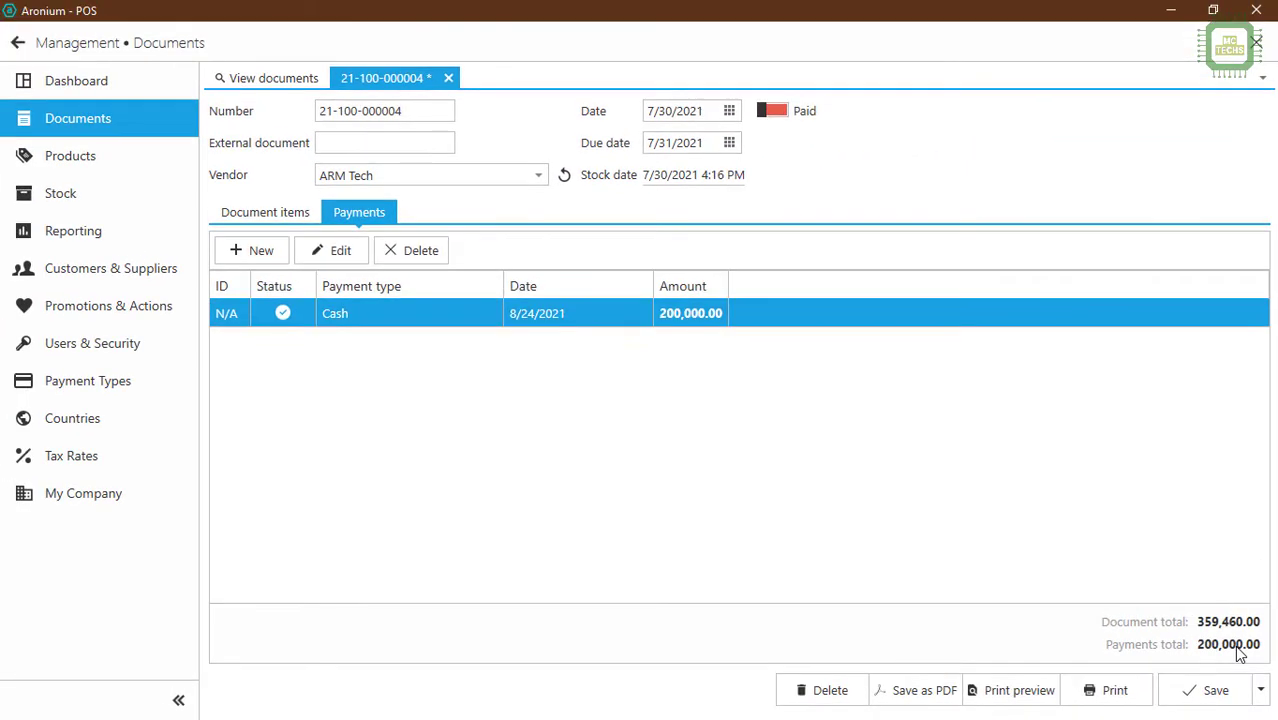
left_click(1172, 689)
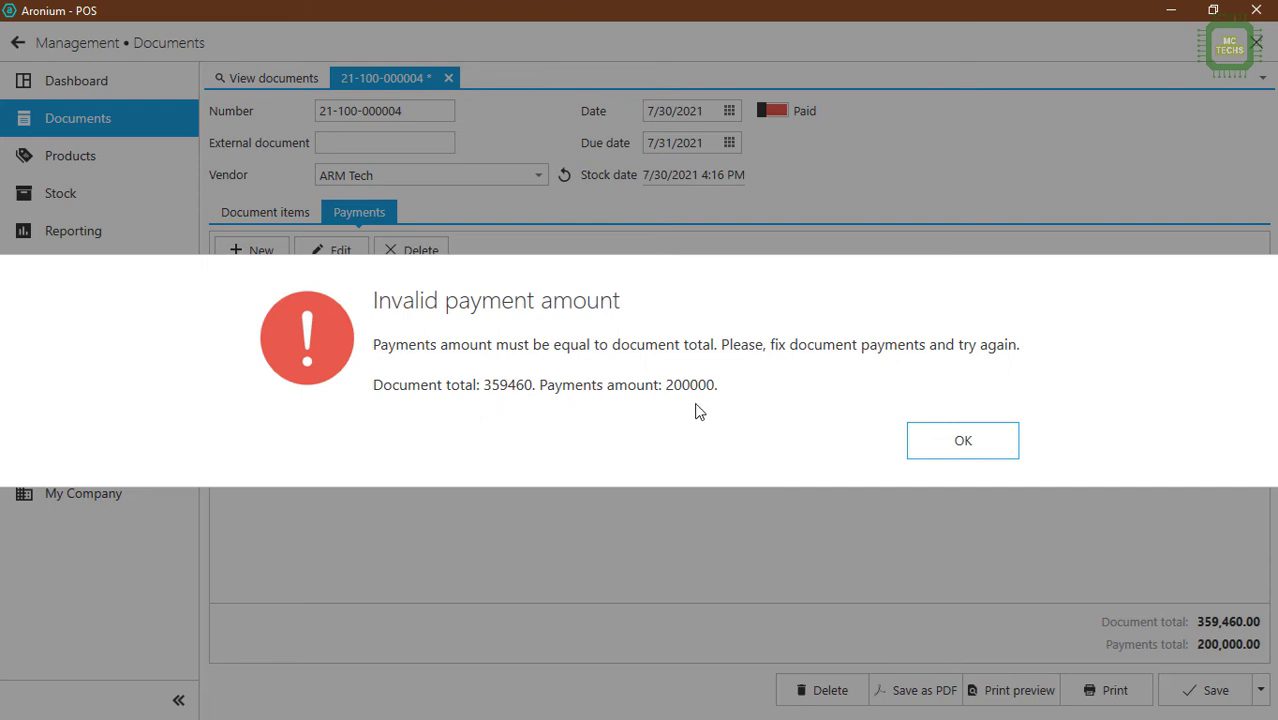
left_click(940, 444)
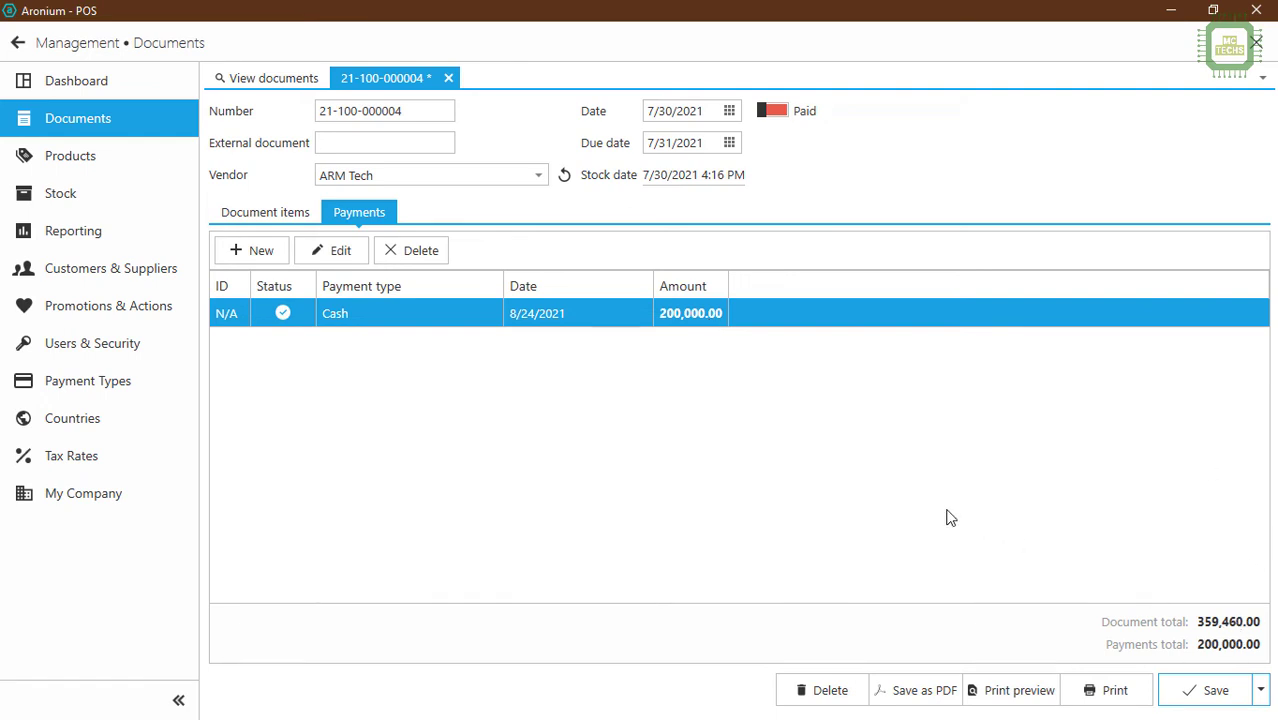
- Add a second payment of type Credit for 159460, dated 8/24/2021, to the same purchase
left_click(258, 250)
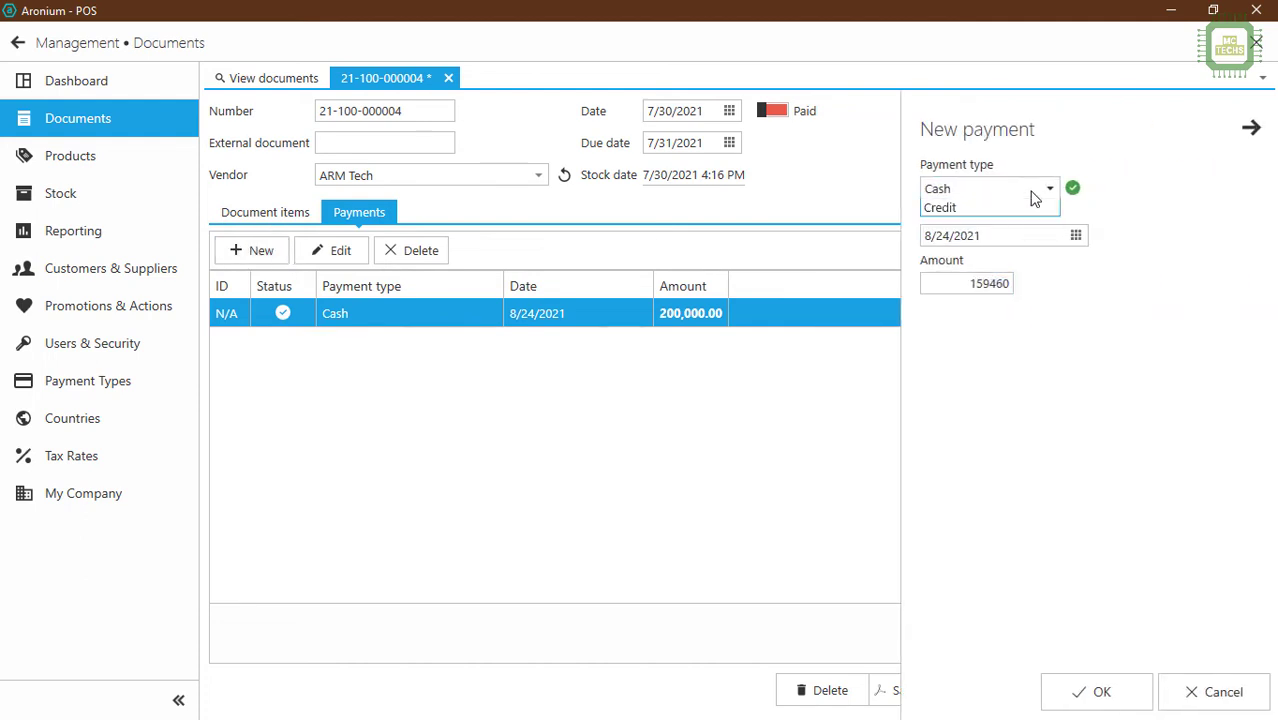
left_click(1030, 192)
left_click(990, 305)
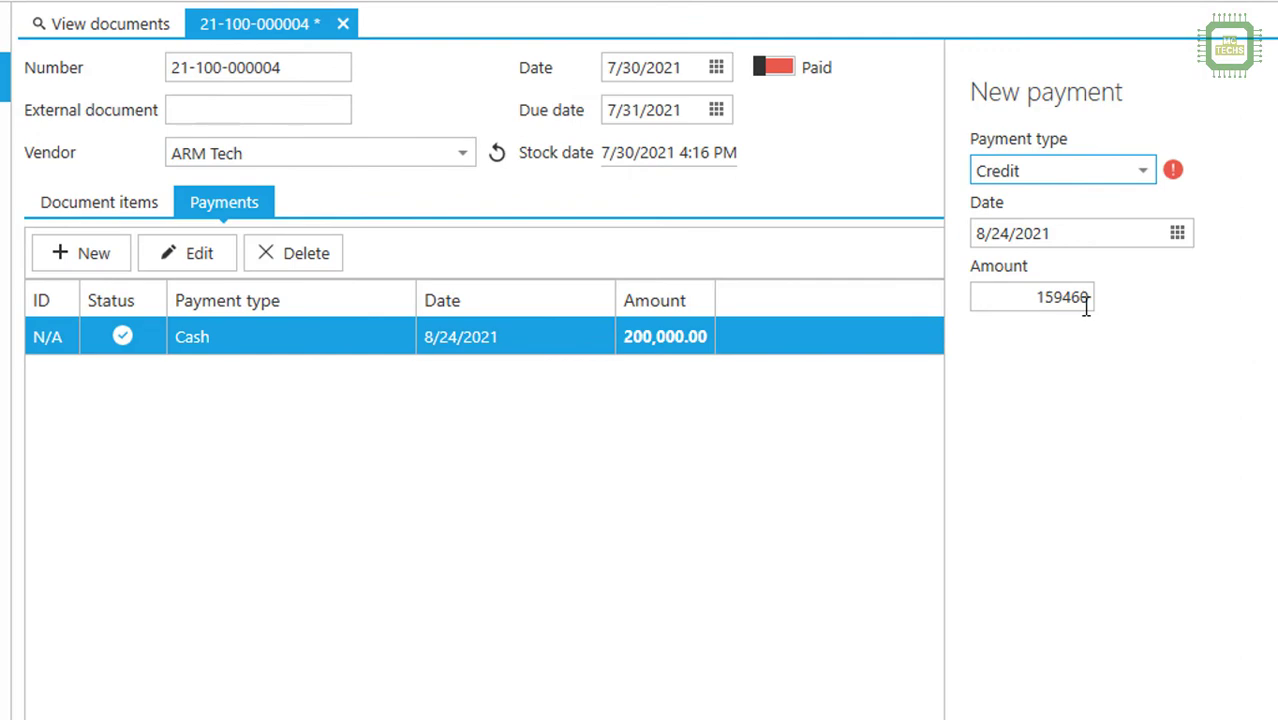
left_click(1133, 688)
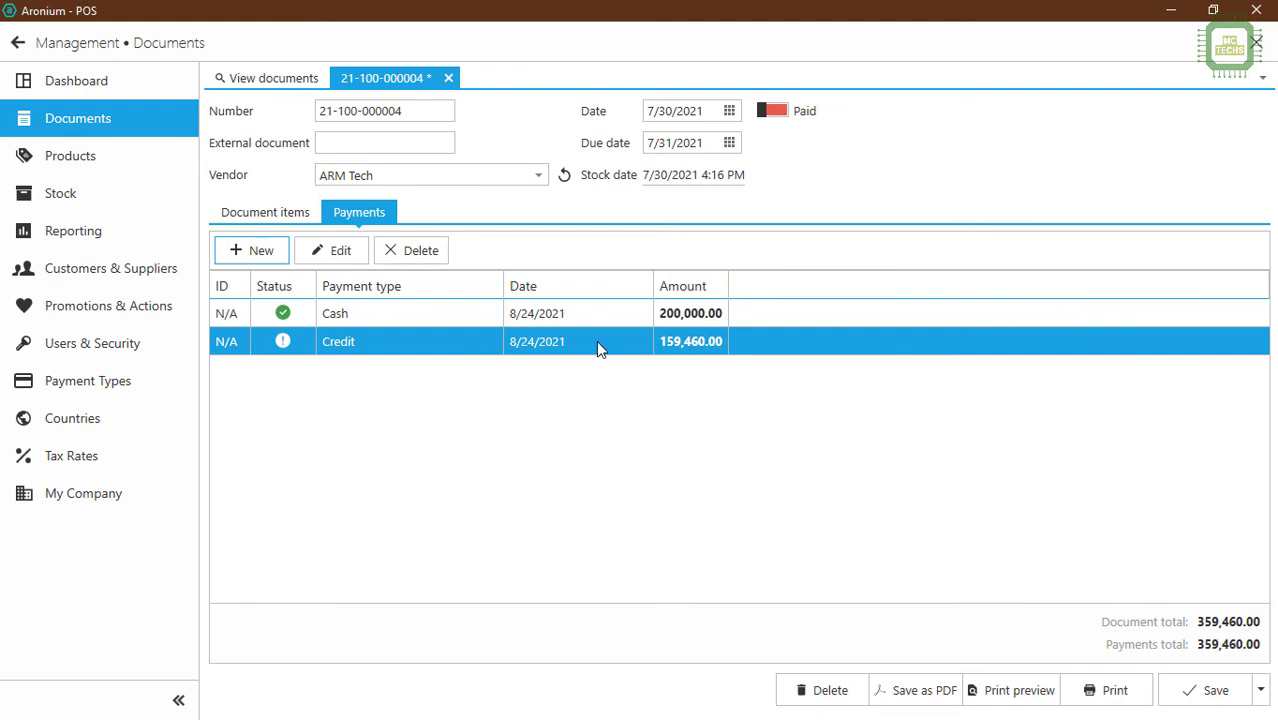
- Check the cash and credit payments, save the purchase document and return to the documents list
left_click(437, 320)
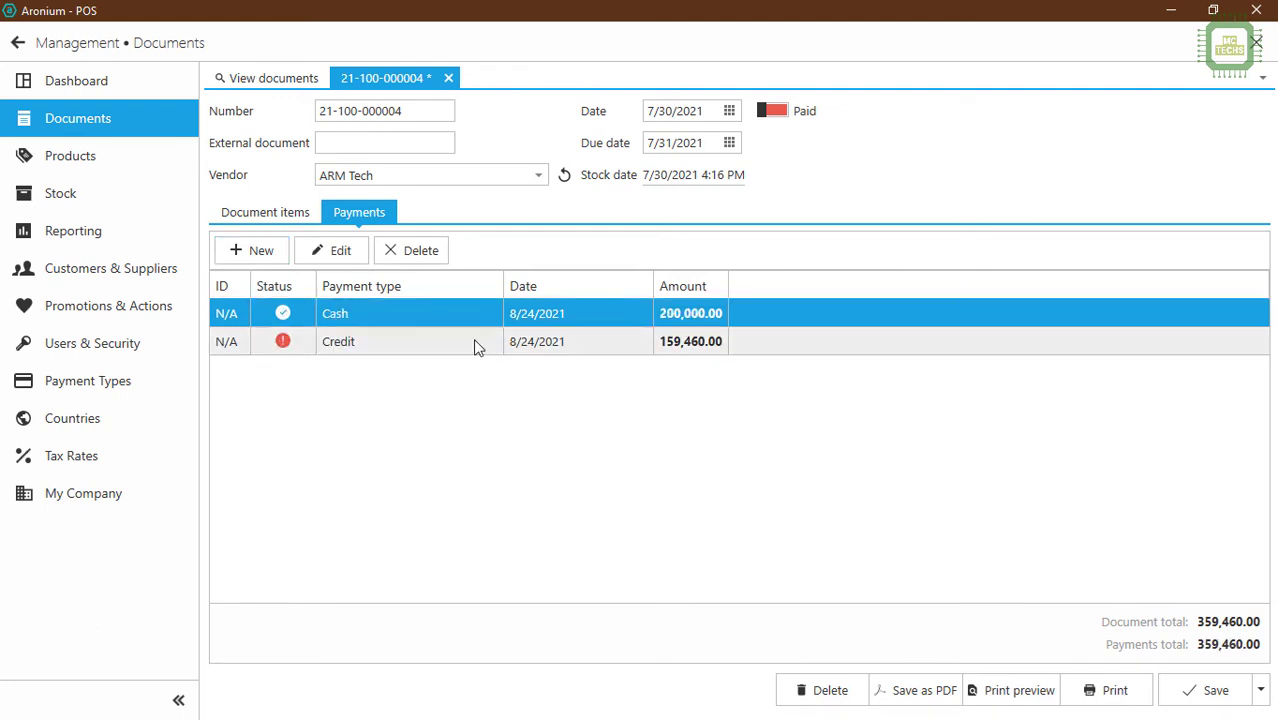
left_click(600, 347)
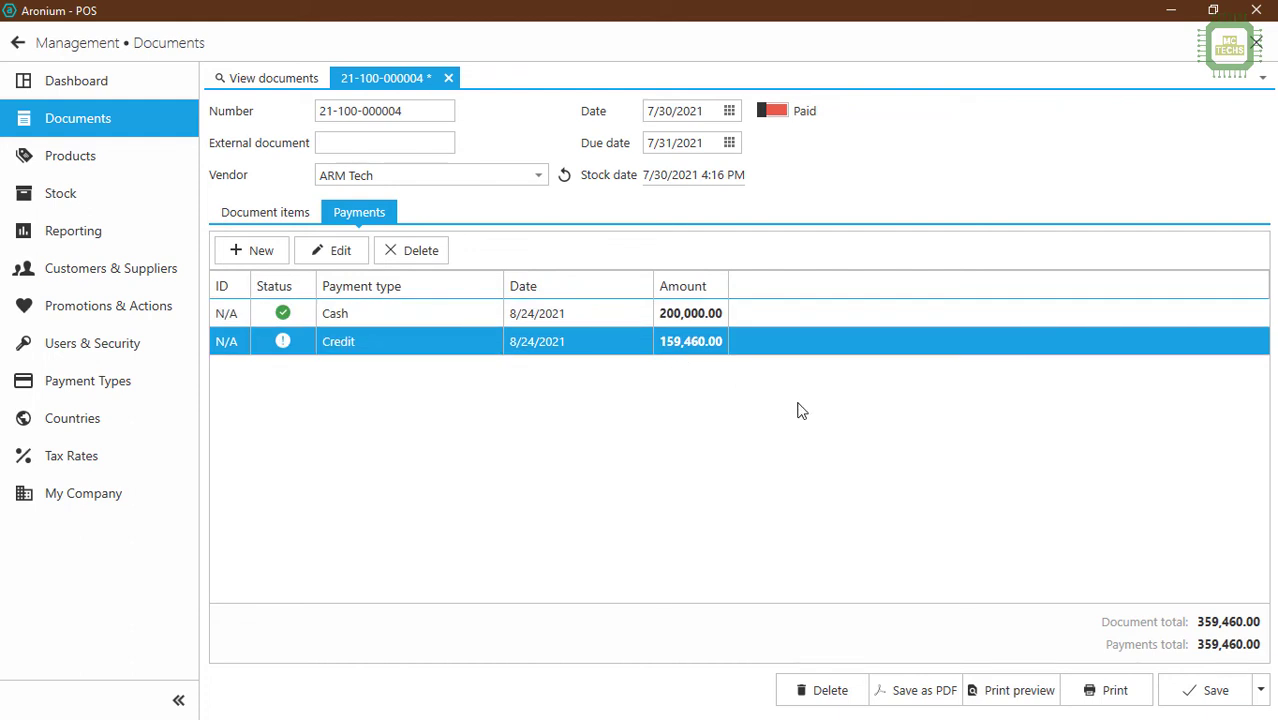
left_click(1207, 690)
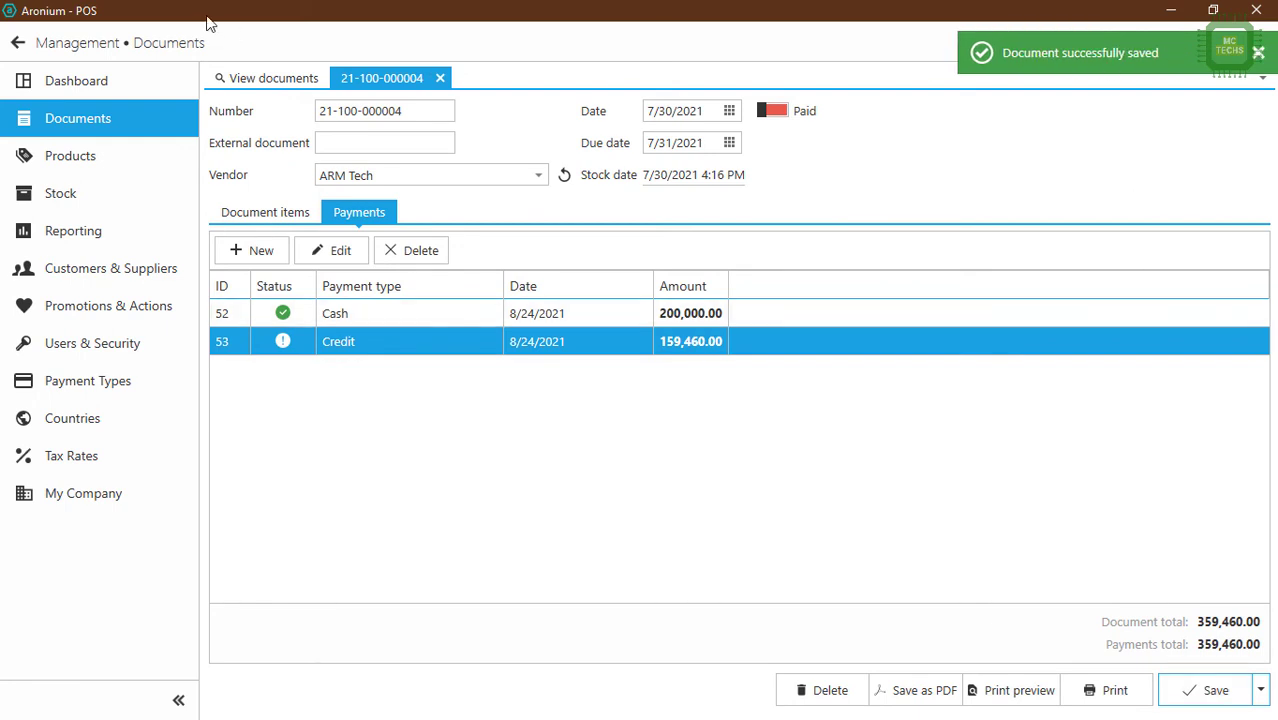
left_click(245, 77)
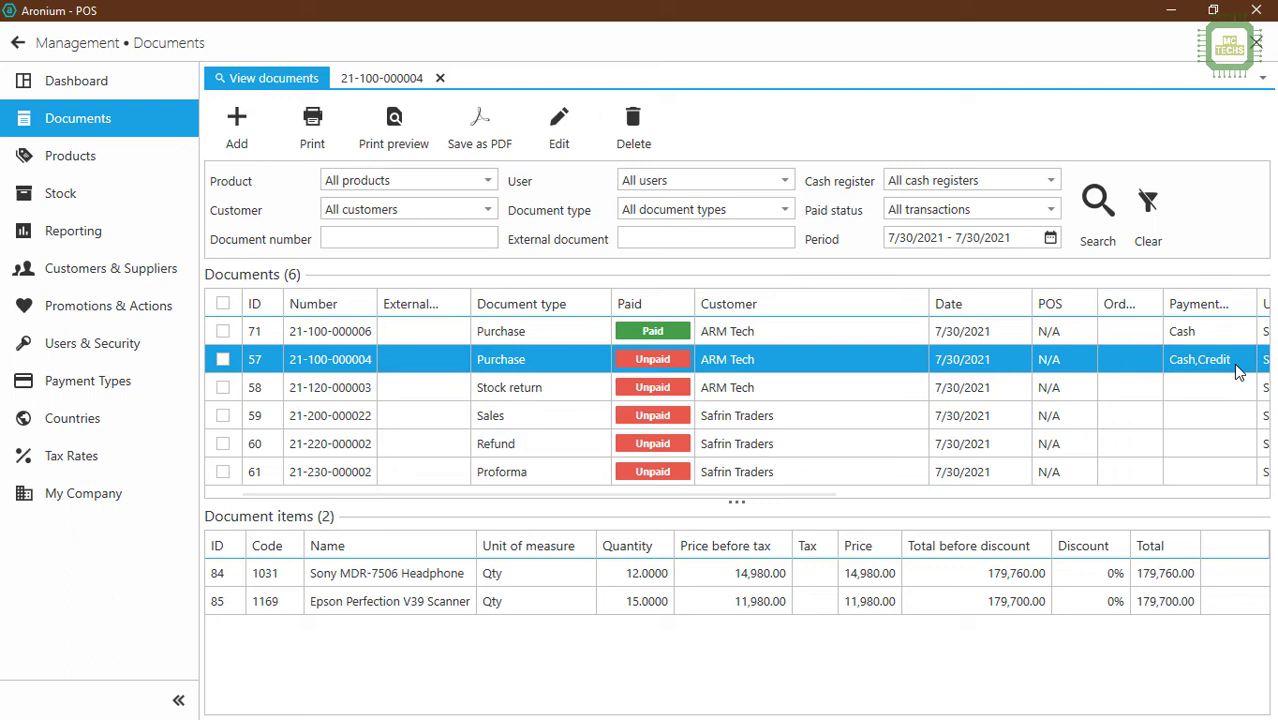
- Open the Safrin Traders sales document for editing and show its payments
left_click(549, 424)
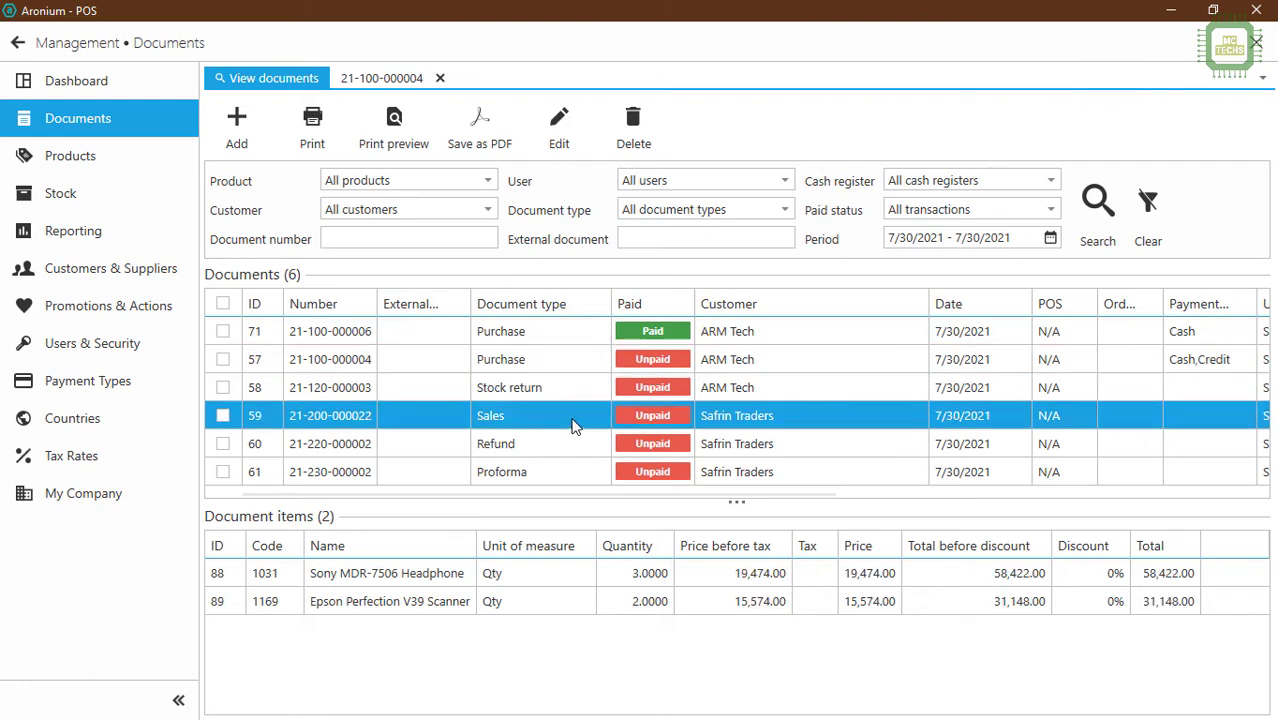
double_click(508, 420)
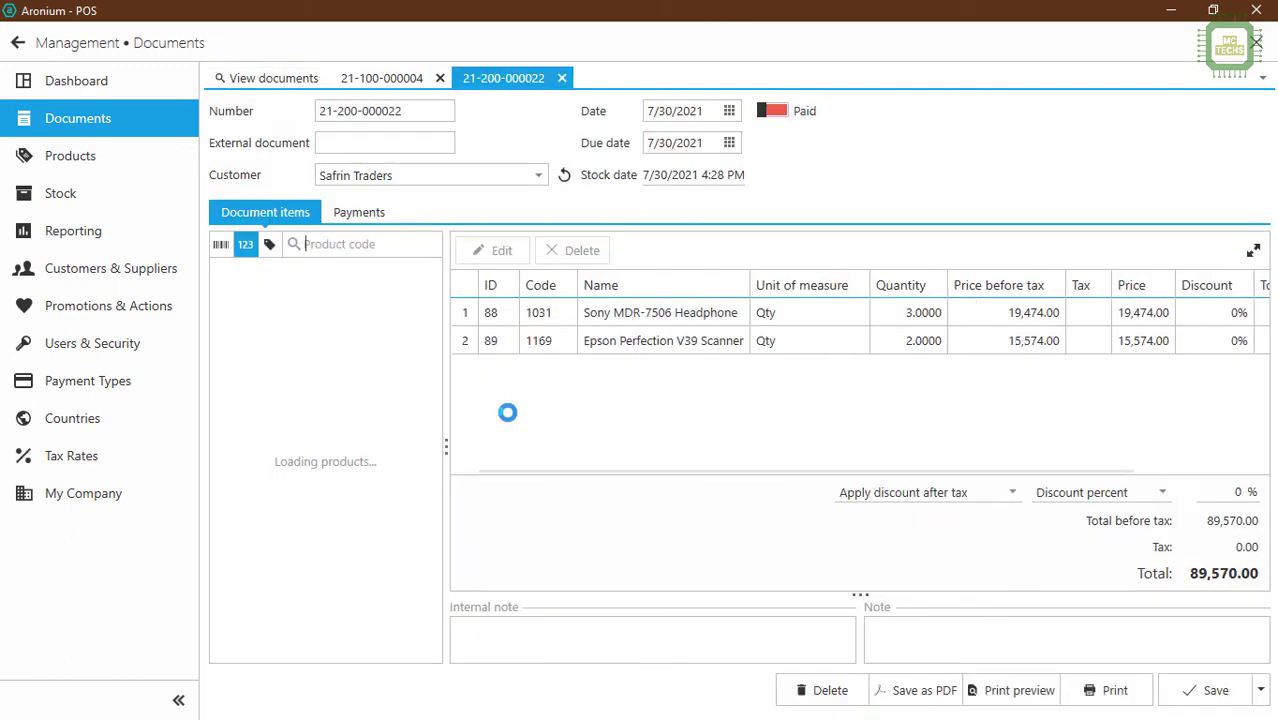
left_click(366, 216)
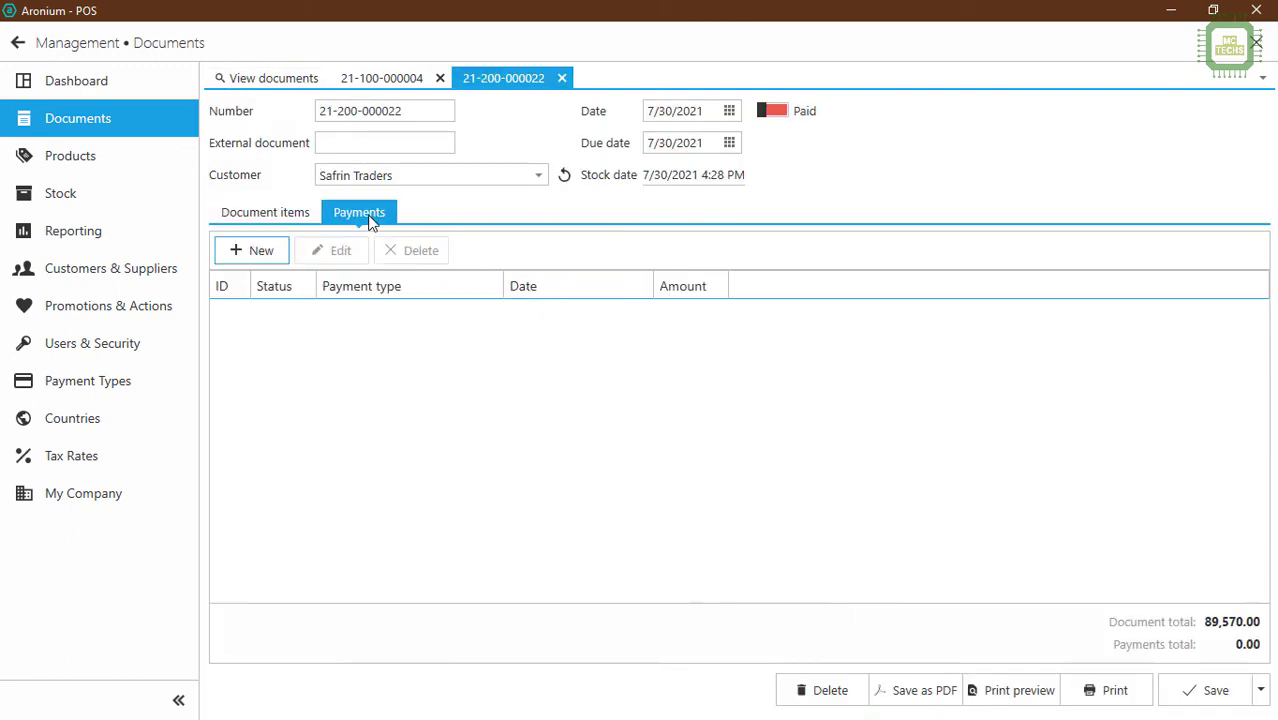
- Add a cash payment of 89570 dated 8/24/2021 to the sales document, save it and return to the documents list
left_click(220, 258)
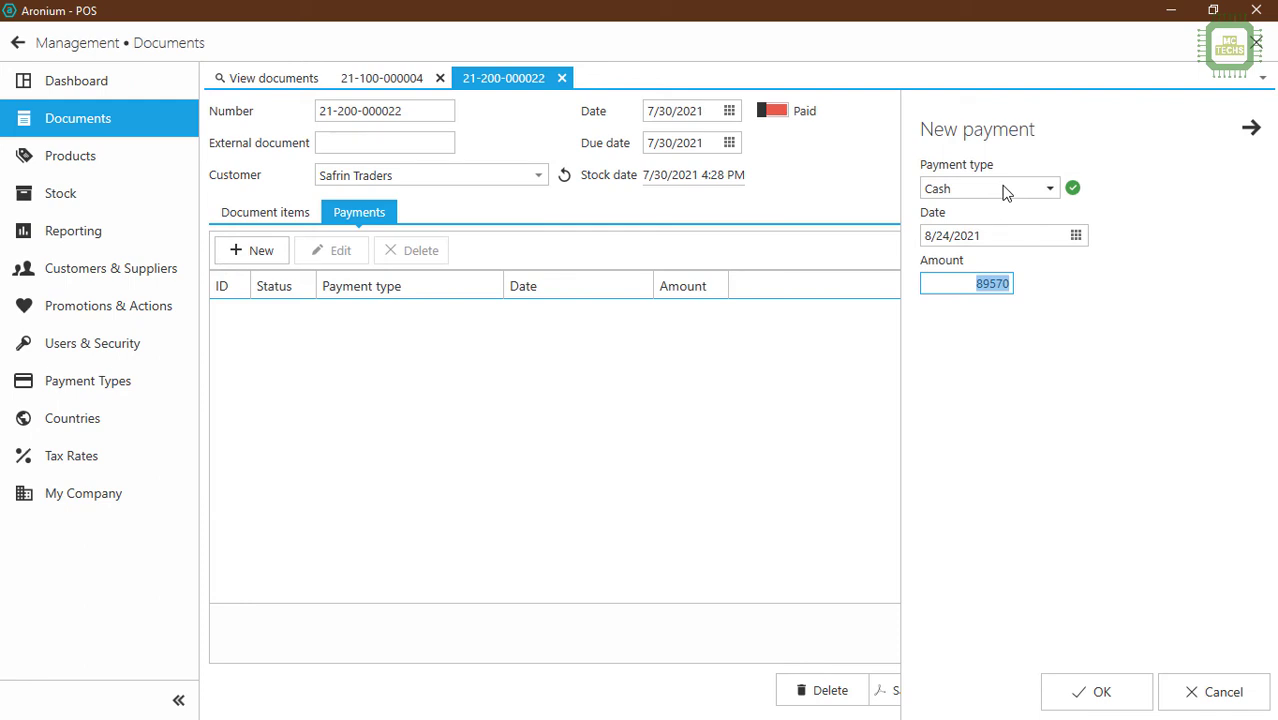
left_click(1124, 693)
left_click(1190, 697)
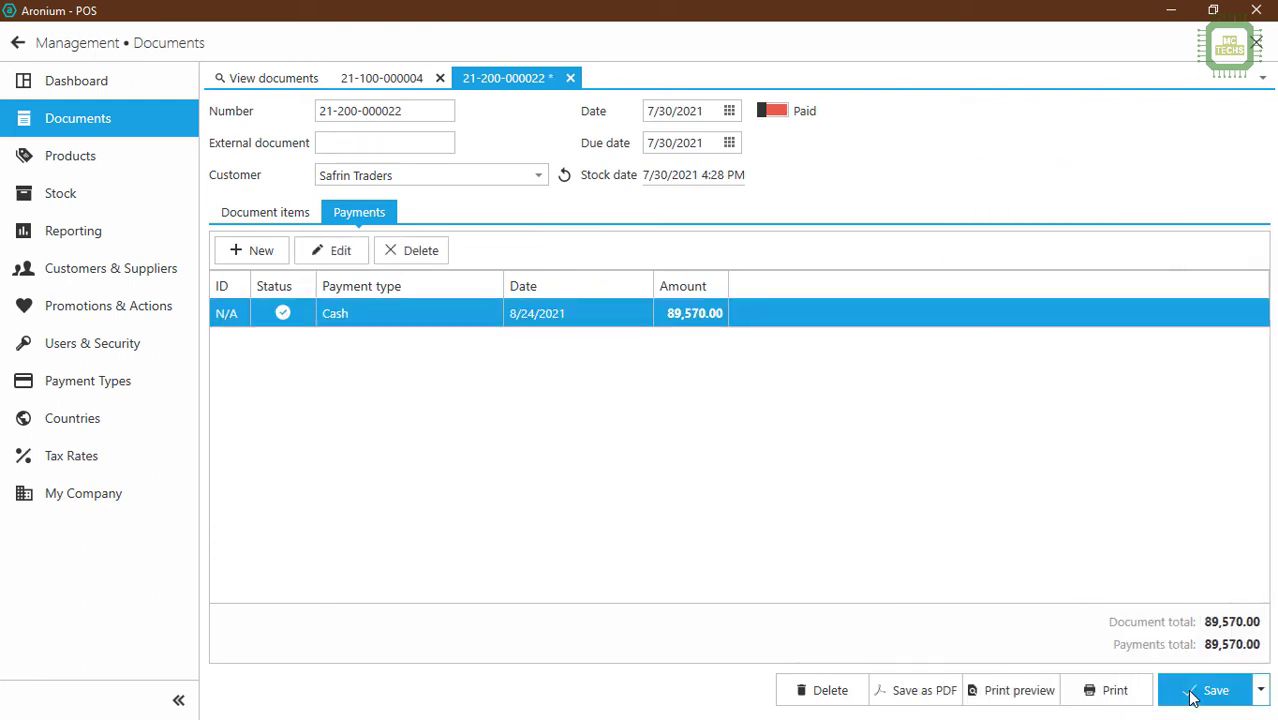
left_click(285, 78)
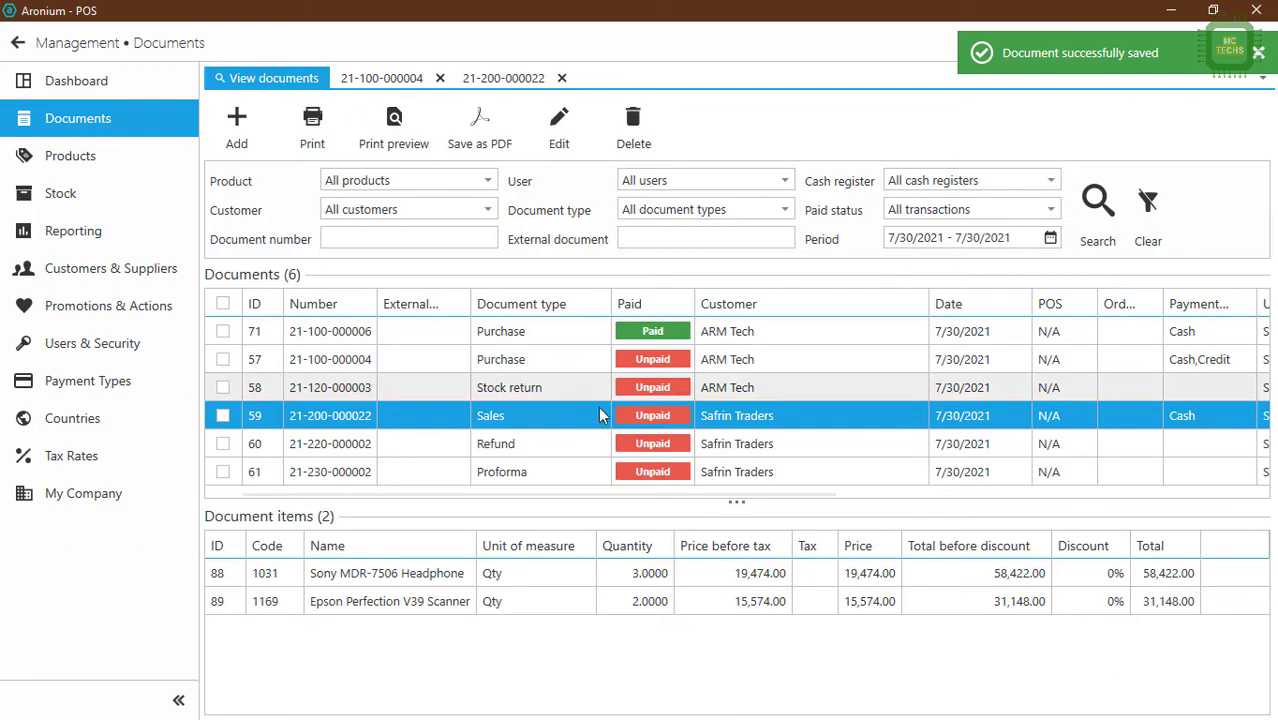
- Set the paid status of the Safrin Traders sales document to Paid and select the ARM Tech stock return
right_click(665, 420)
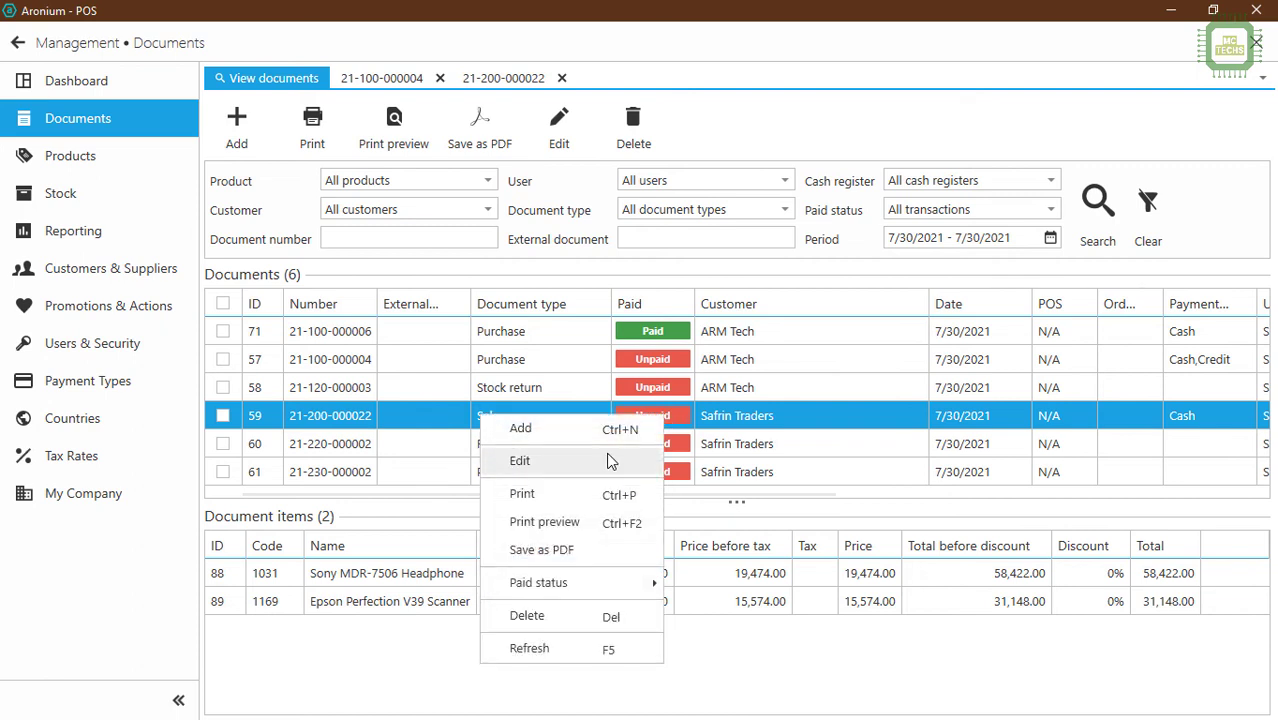
mouse_move(601, 590)
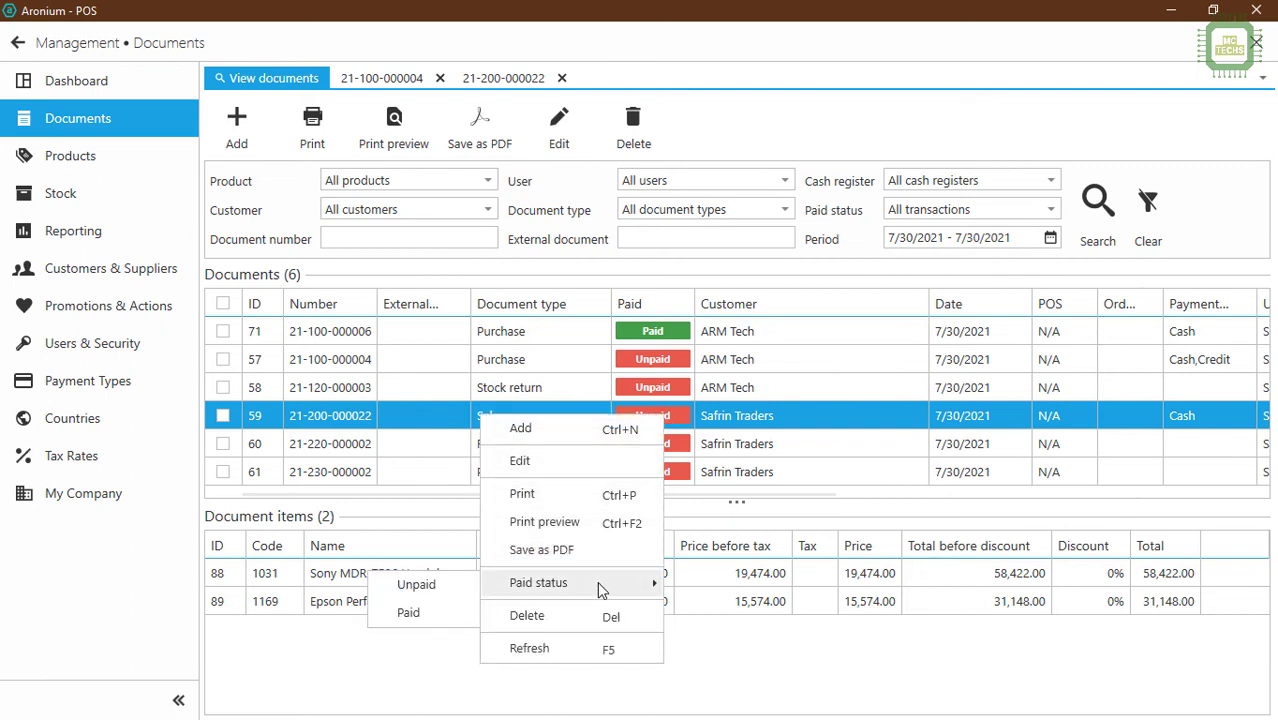
left_click(448, 615)
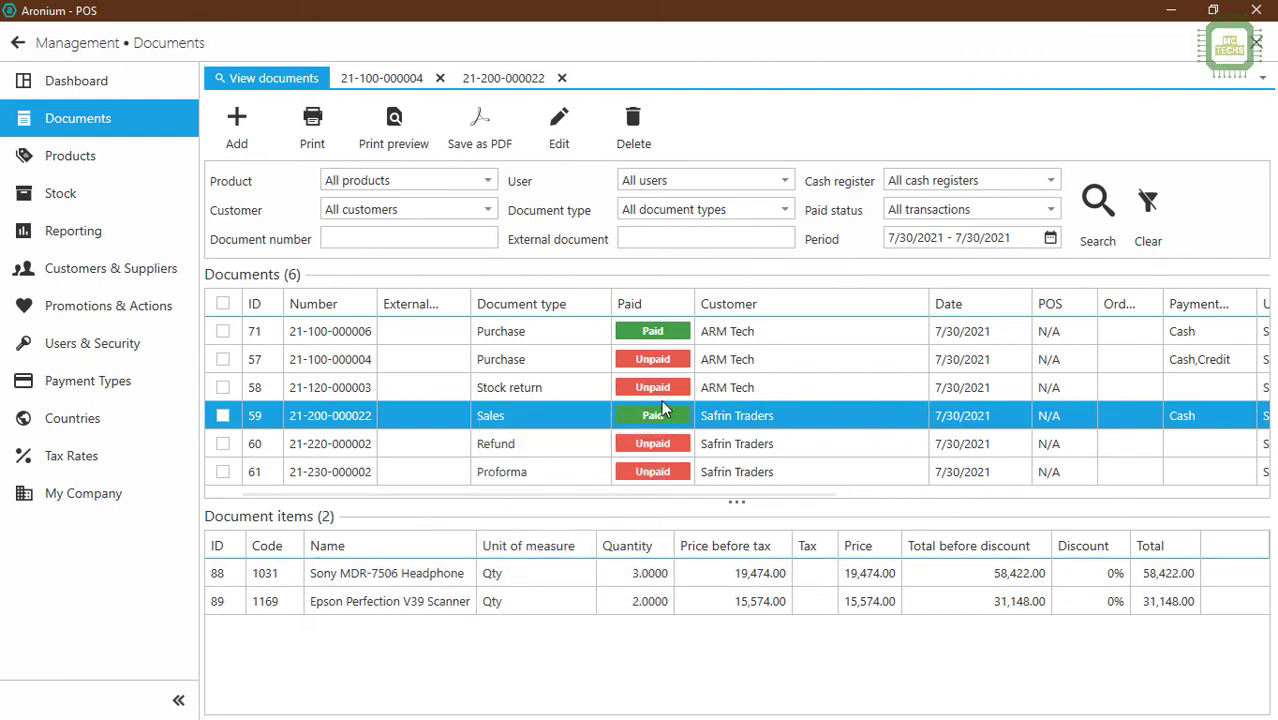
left_click(657, 389)
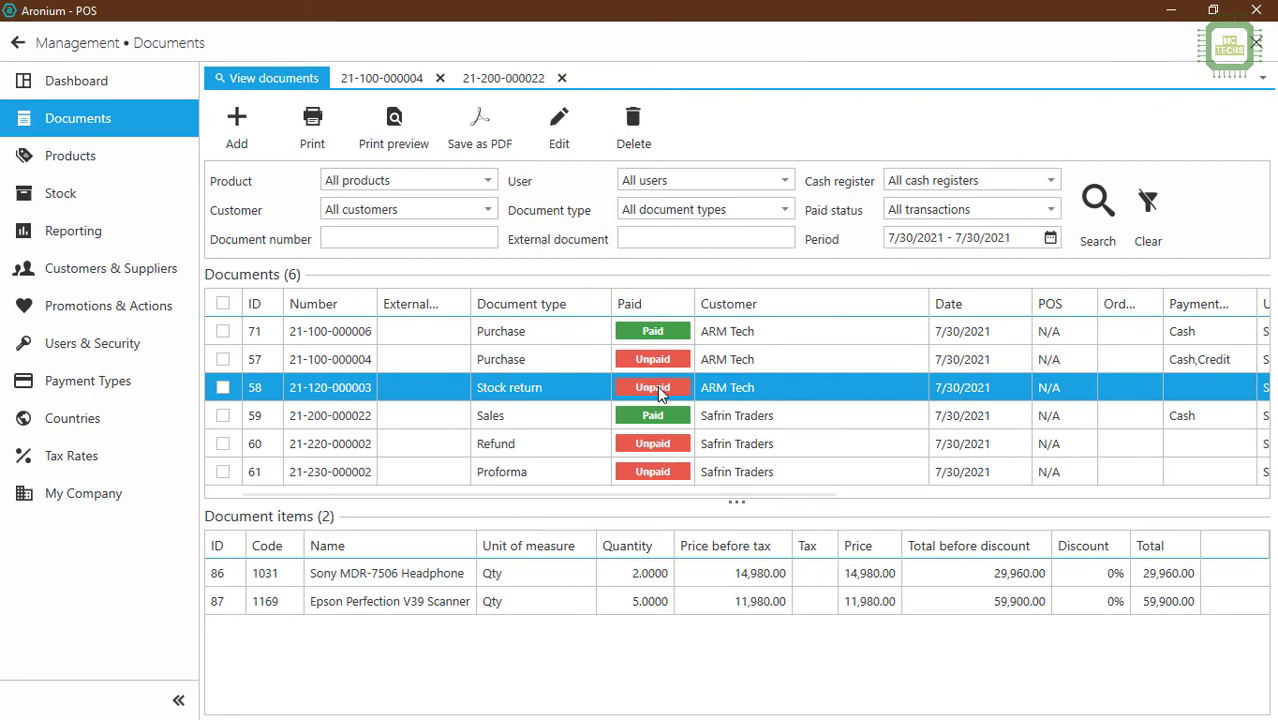
- Open the ARM Tech stock return and add a cash payment of 50000 dated 8/24/2021
double_click(657, 390)
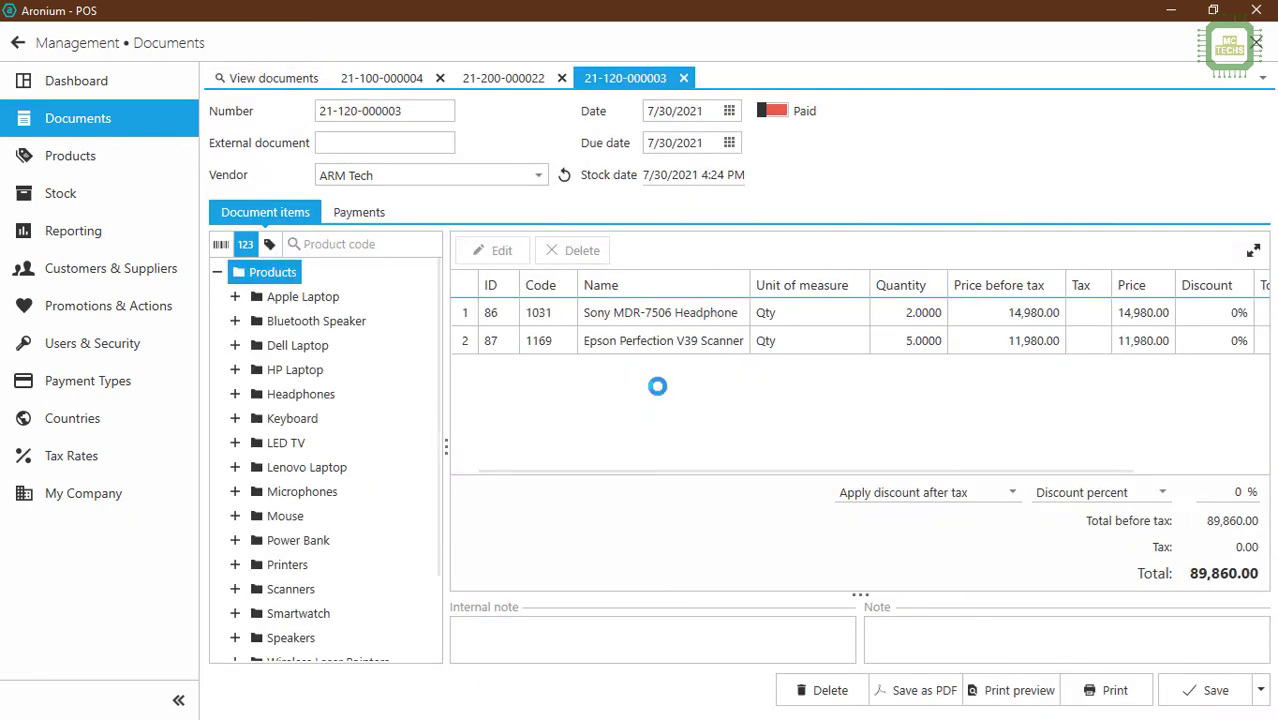
left_click(378, 215)
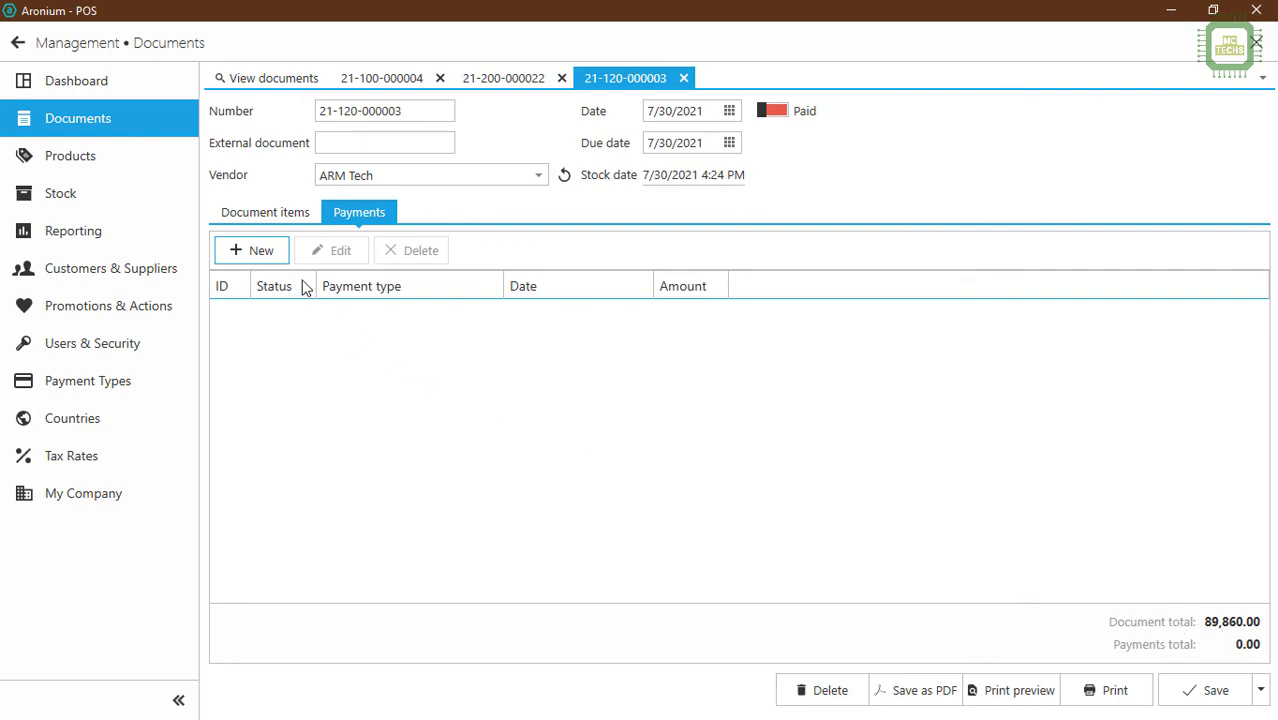
left_click(282, 258)
key("BackSpace")
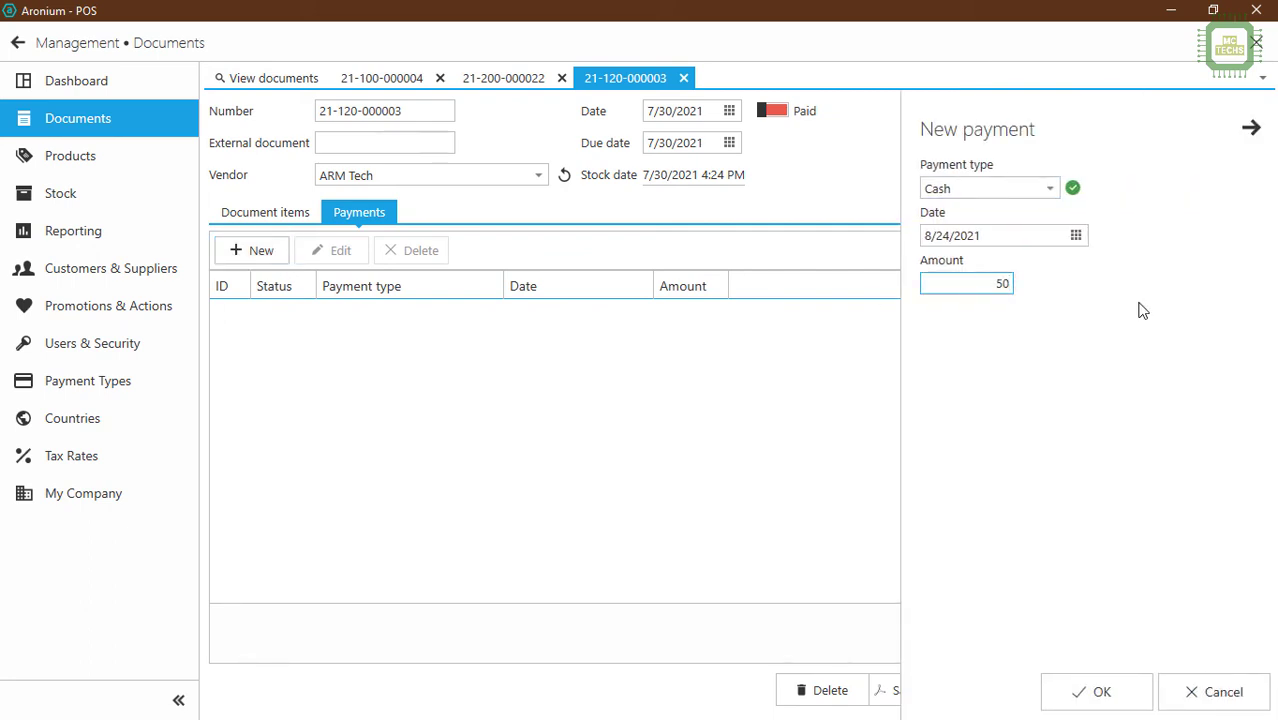
left_click(1104, 700)
- Add a credit payment of 39860 to the stock return, save it and return to the documents list
left_click(230, 252)
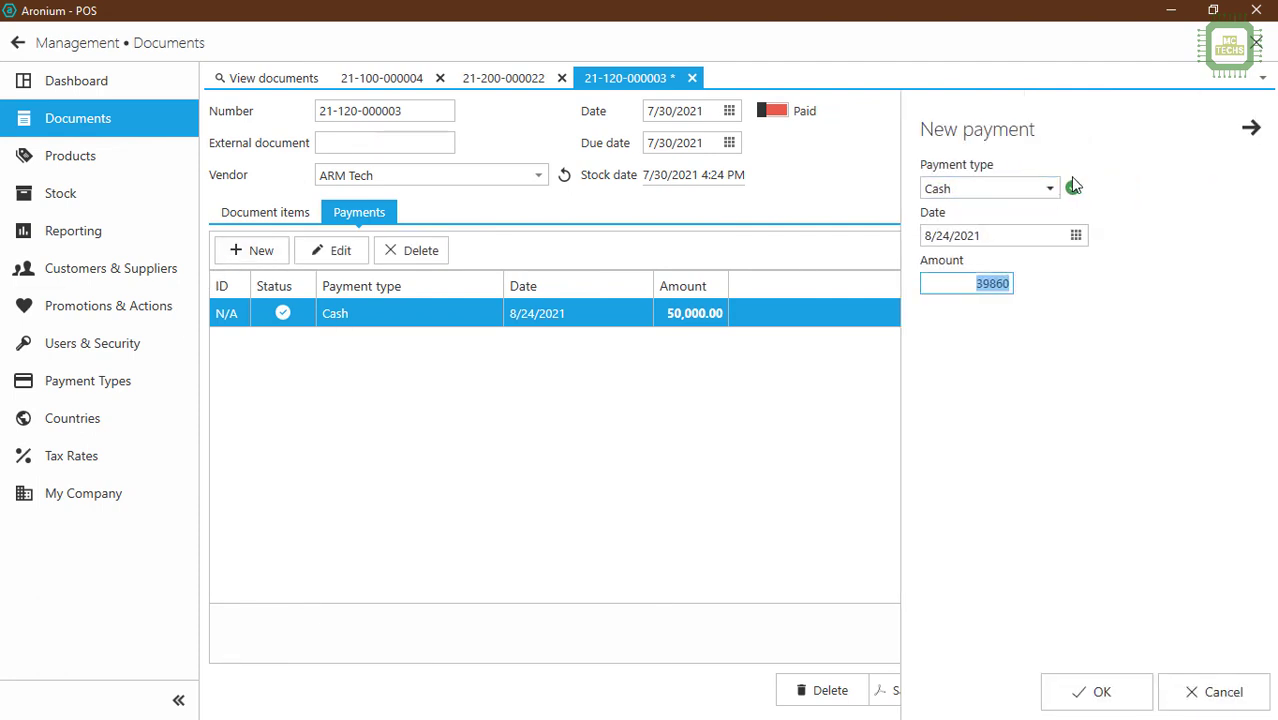
left_click(1045, 188)
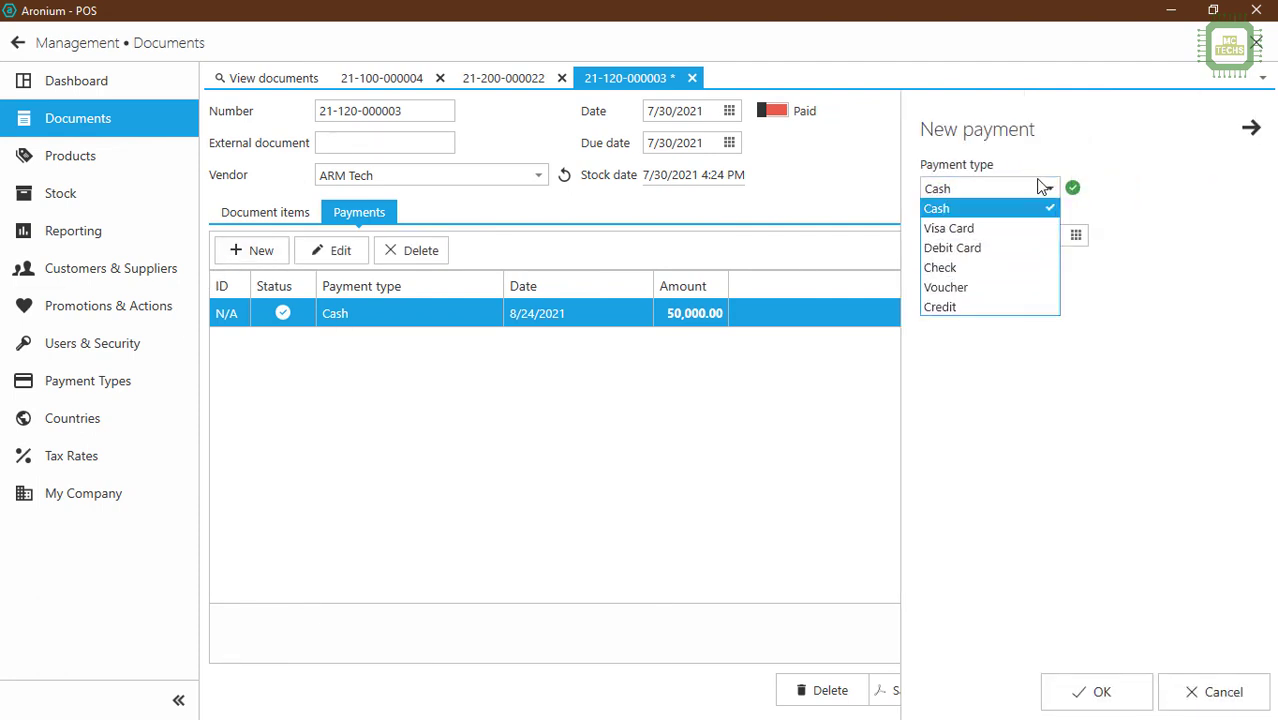
left_click(978, 306)
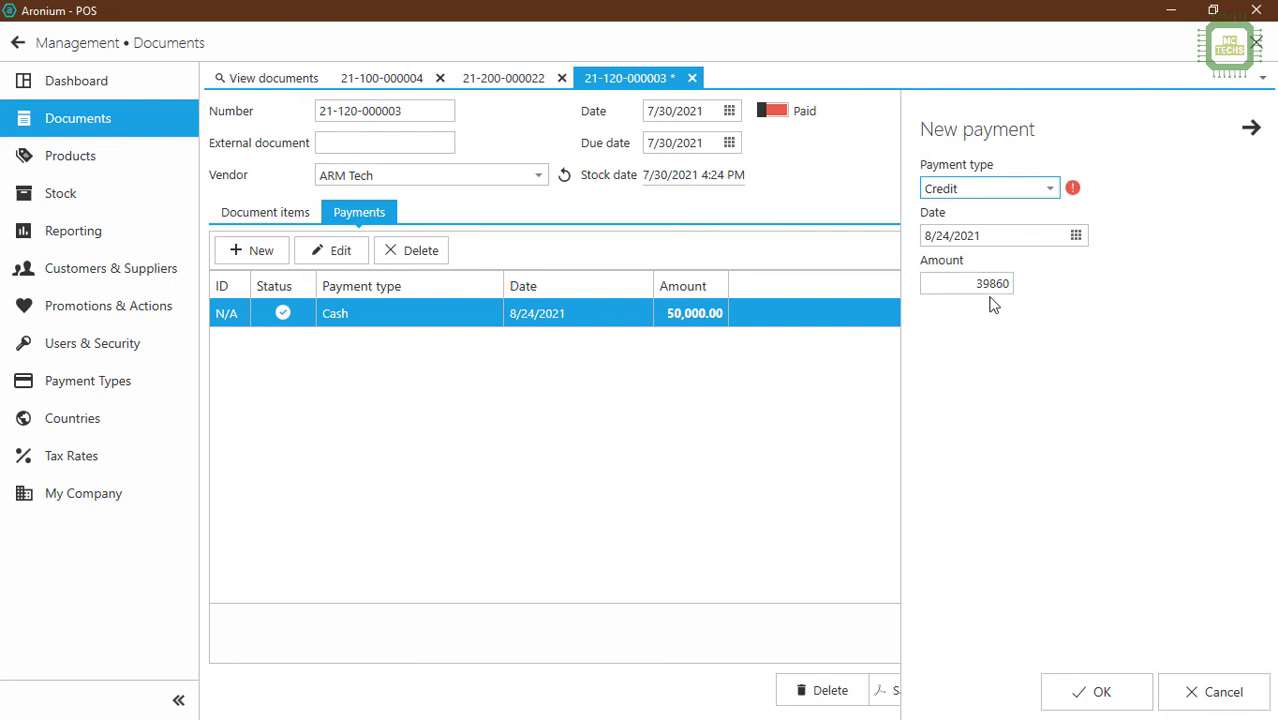
left_click(1084, 706)
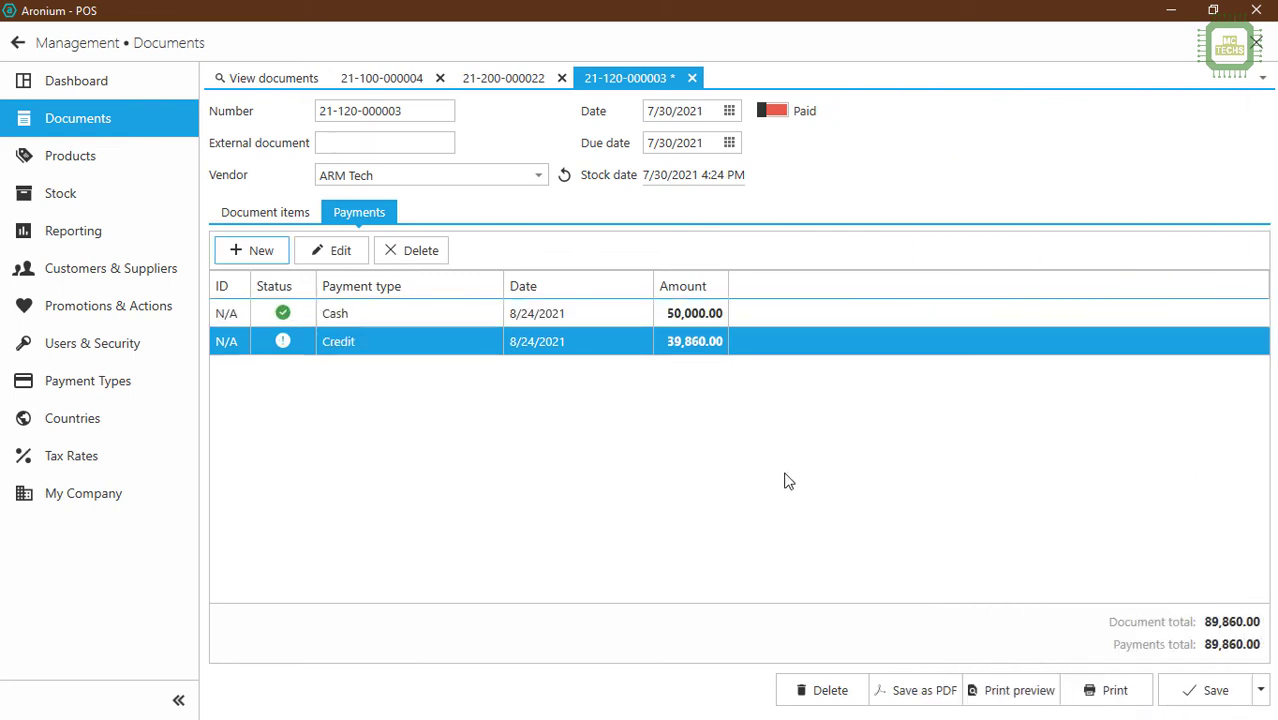
left_click(1221, 699)
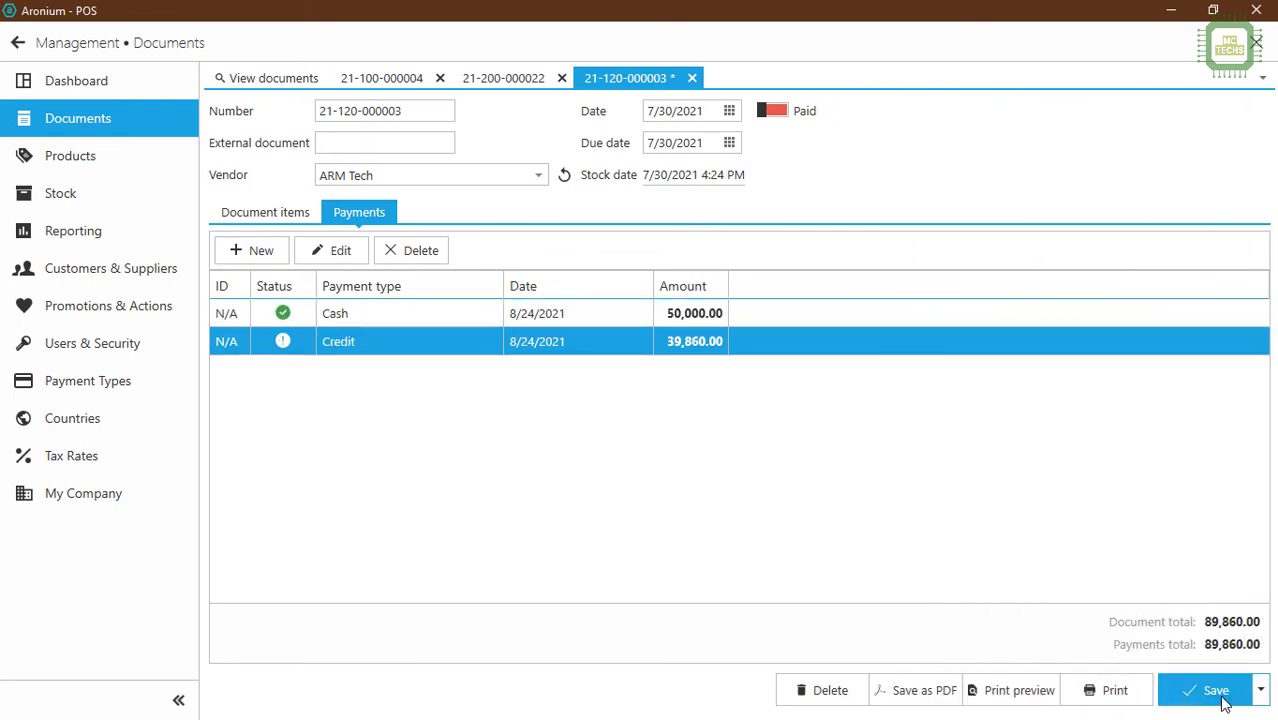
left_click(290, 82)
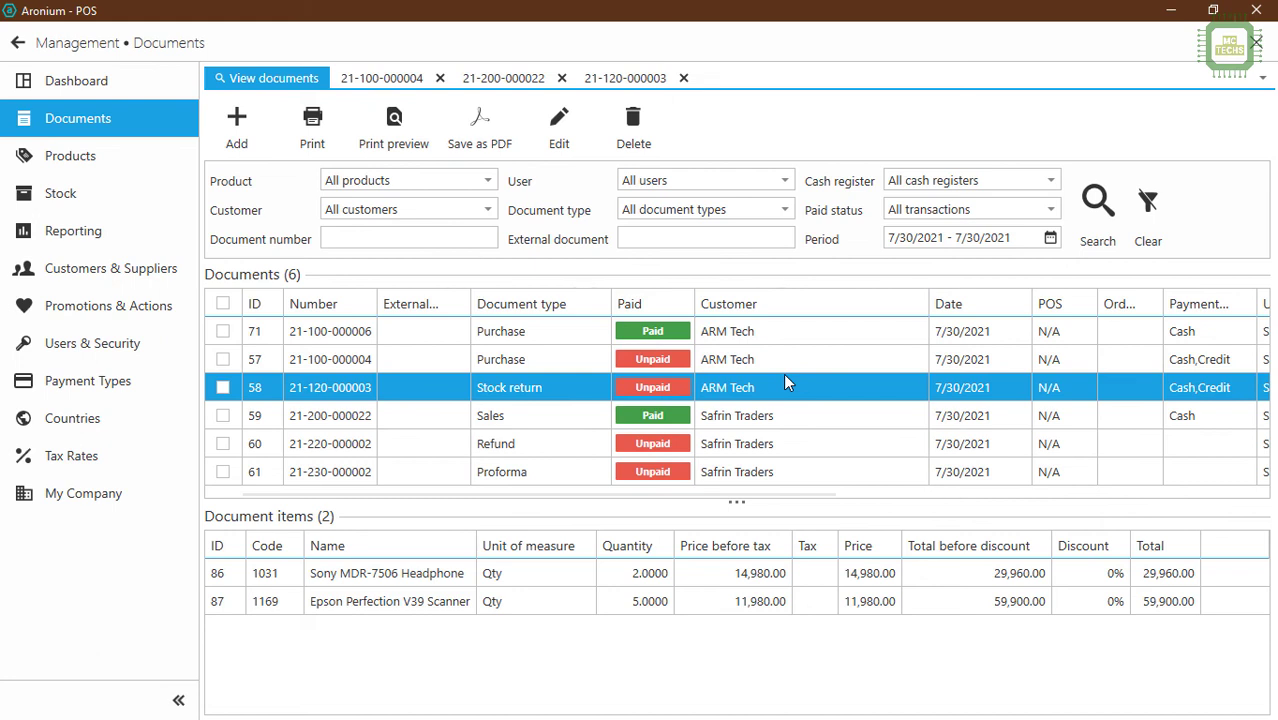
- Open the Safrin Traders refund and add a cash payment of 35048 dated 8/24/2021
left_click(667, 453)
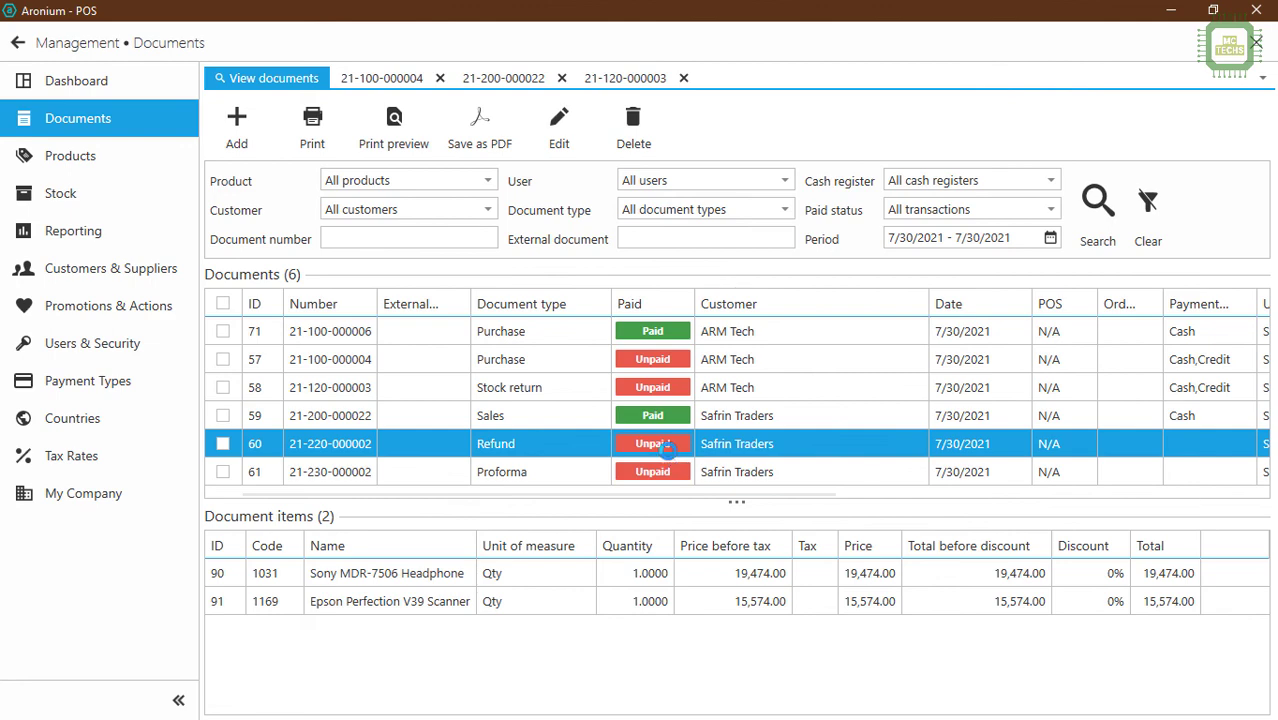
double_click(667, 450)
left_click(358, 214)
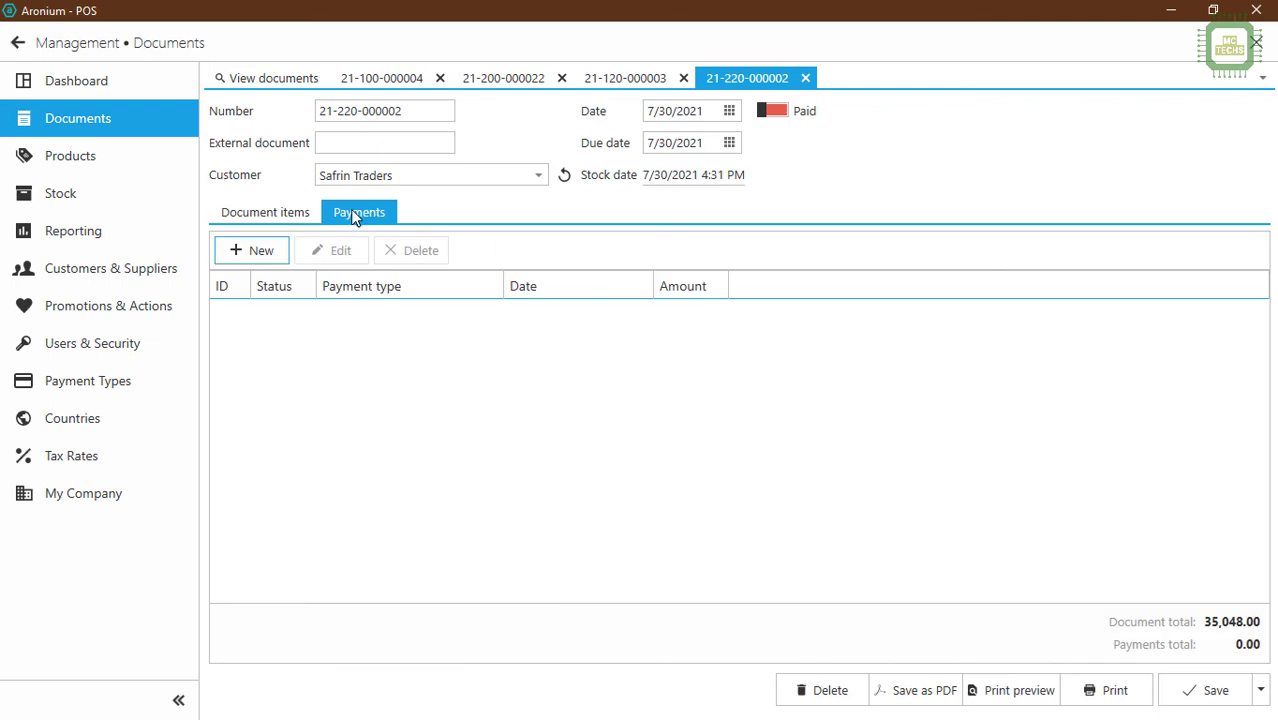
left_click(260, 250)
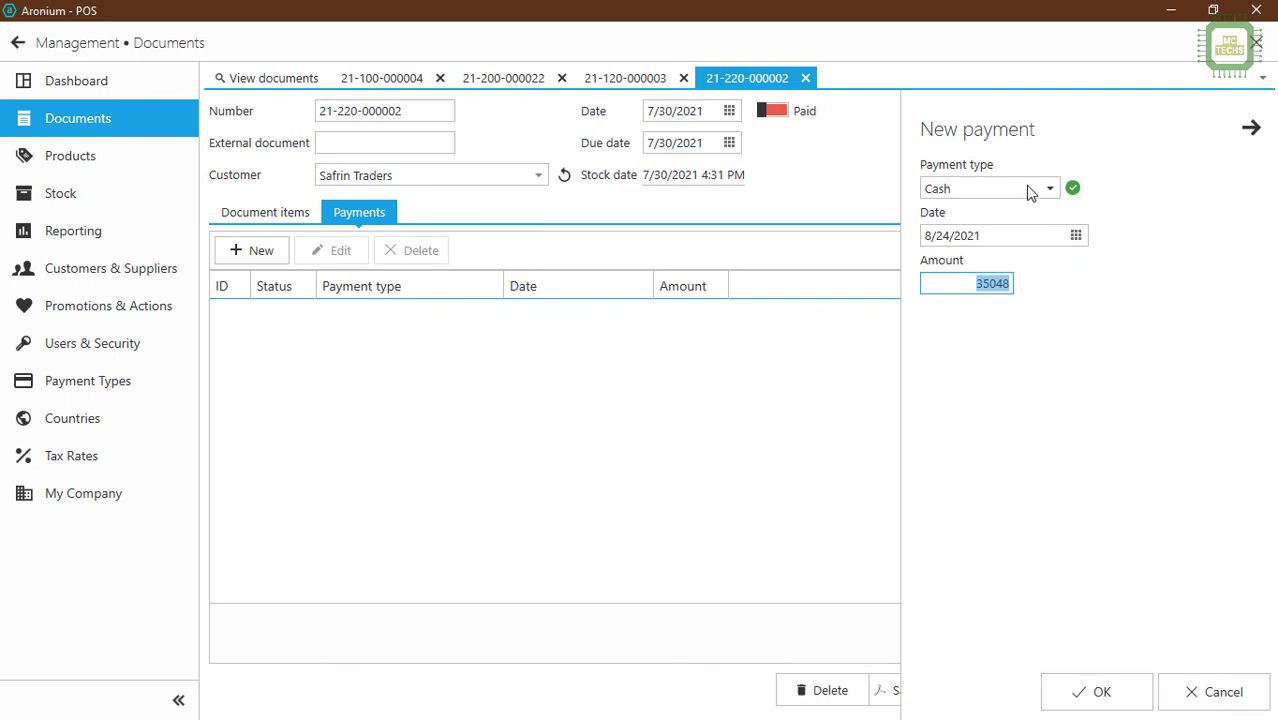
left_click(1104, 692)
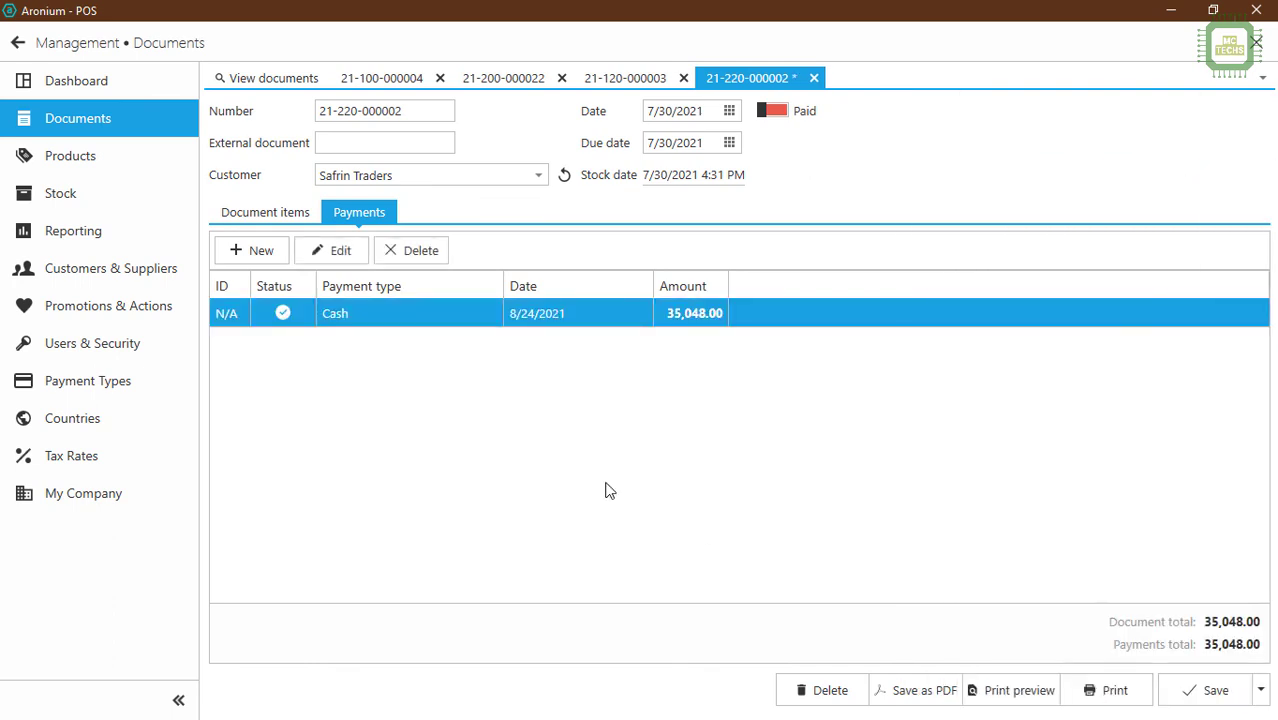
- Mark the refund document as paid, save it and return to the documents list
left_click(1240, 695)
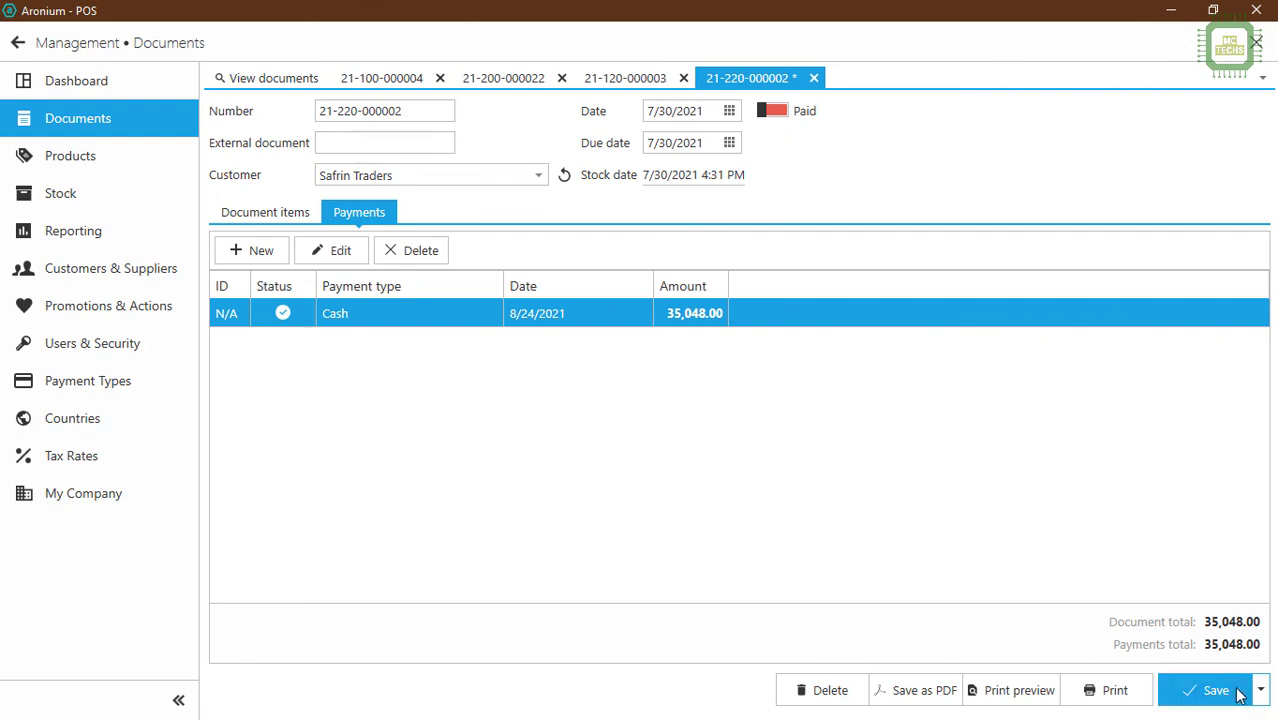
left_click(770, 111)
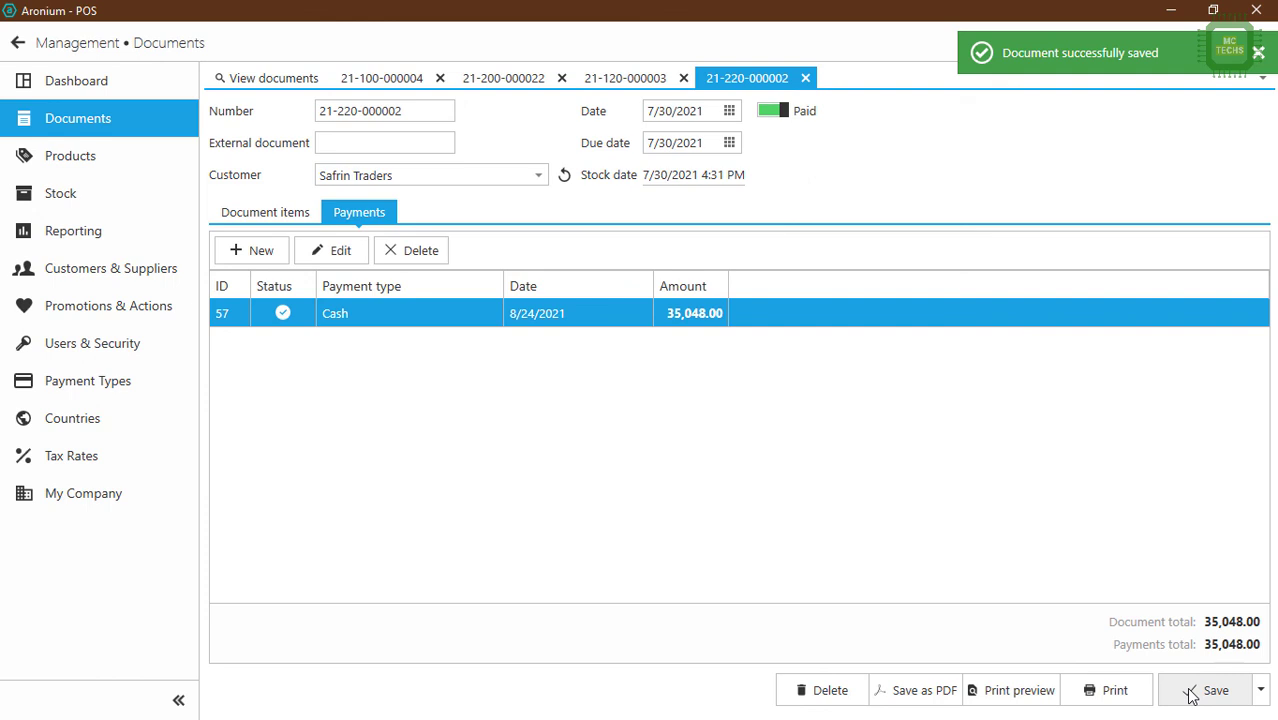
left_click(251, 78)
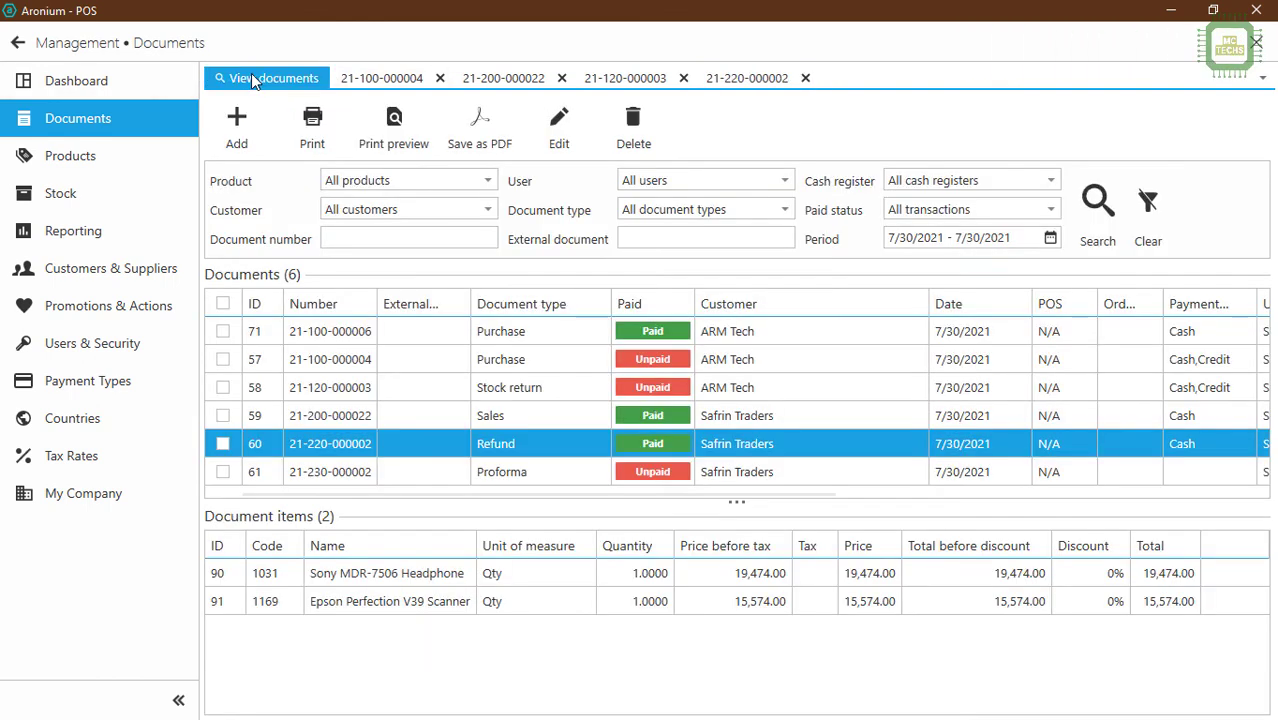
- Close all open document tabs and exit the management screen and the program
left_click(720, 359)
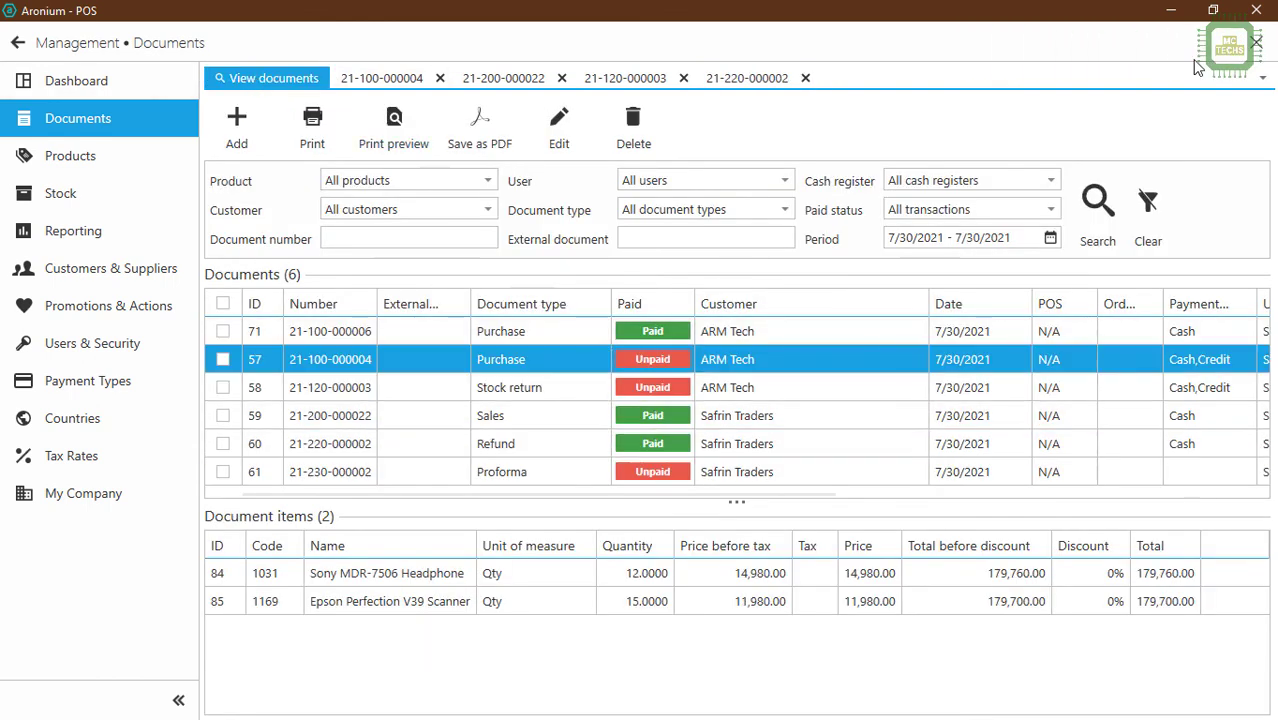
left_click(806, 78)
left_click(630, 84)
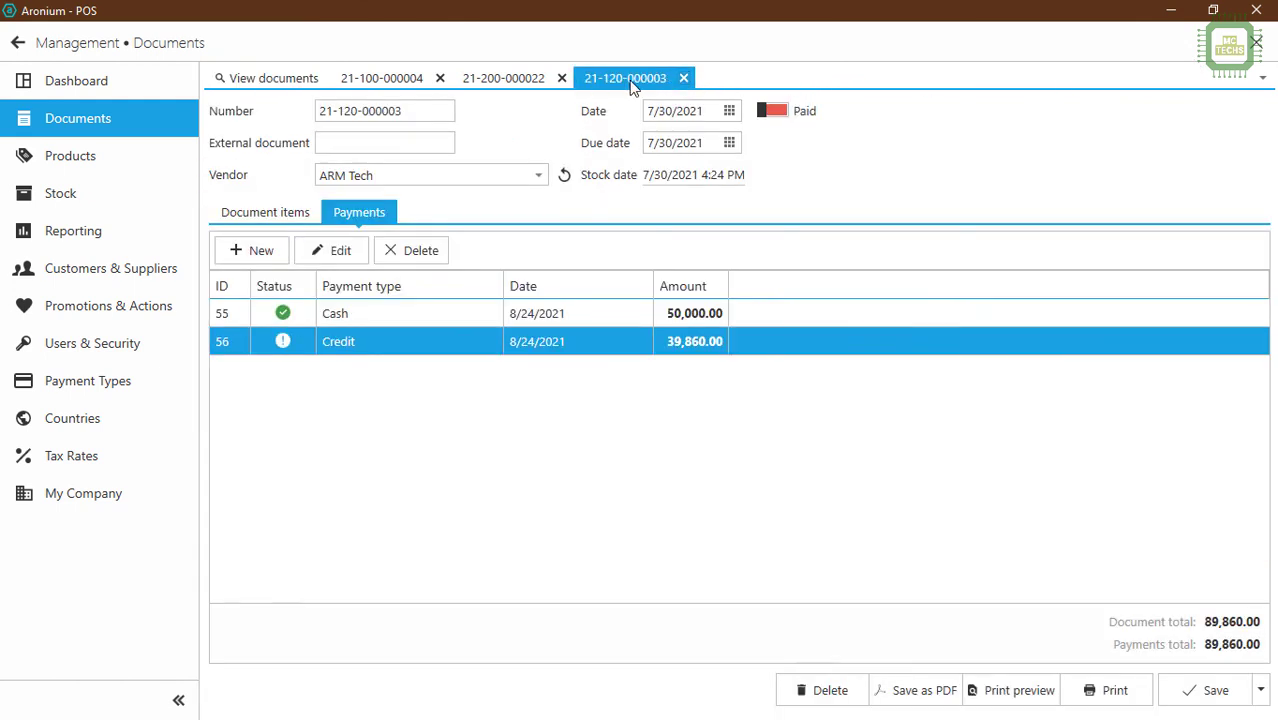
left_click(684, 78)
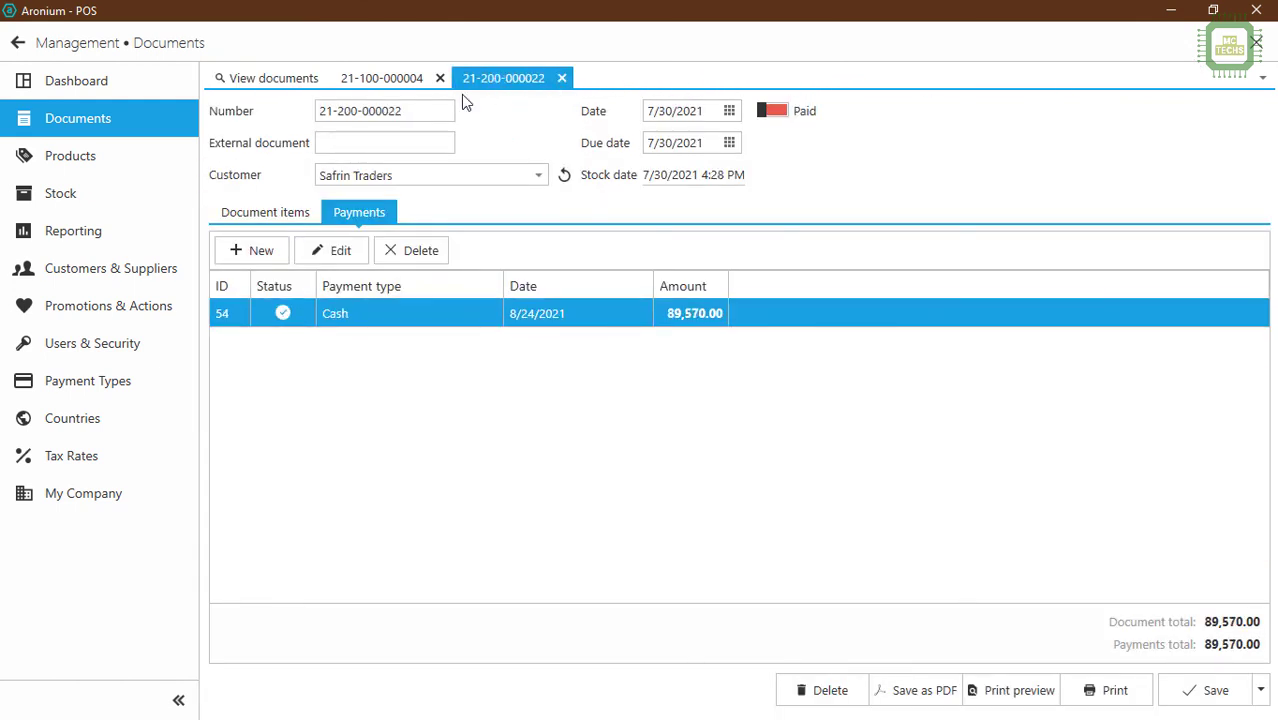
left_click(563, 78)
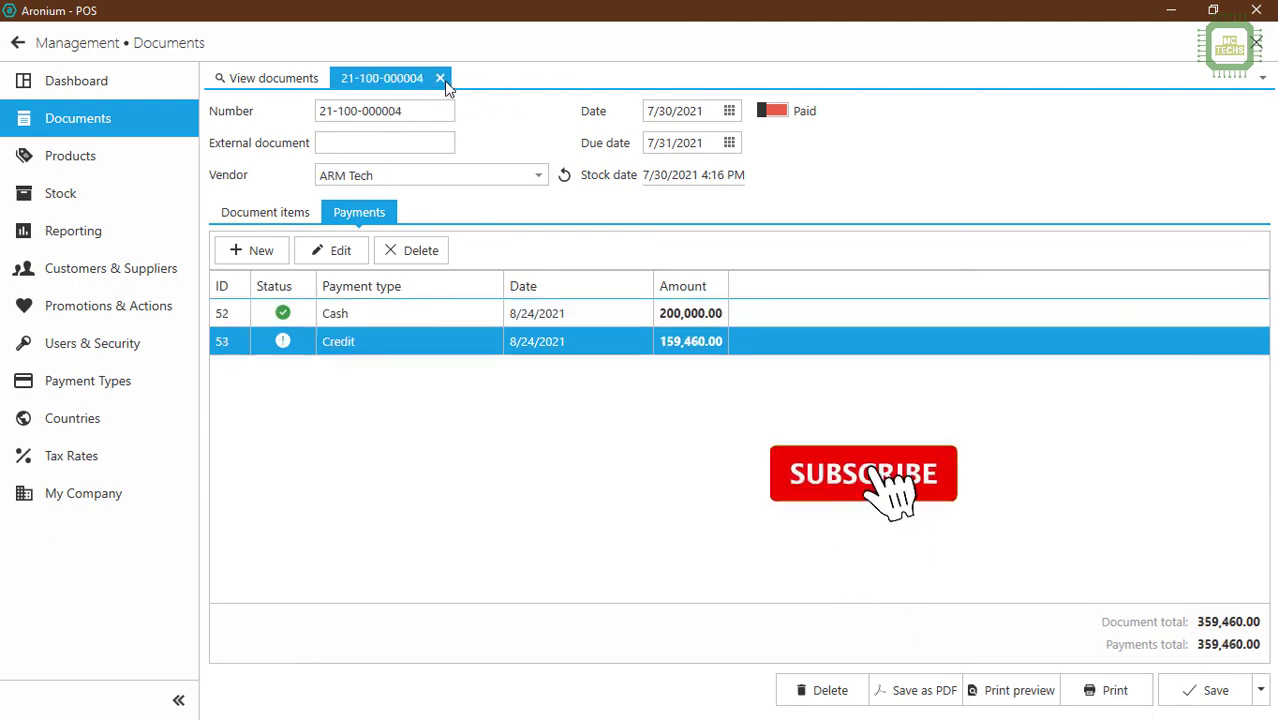
left_click(440, 79)
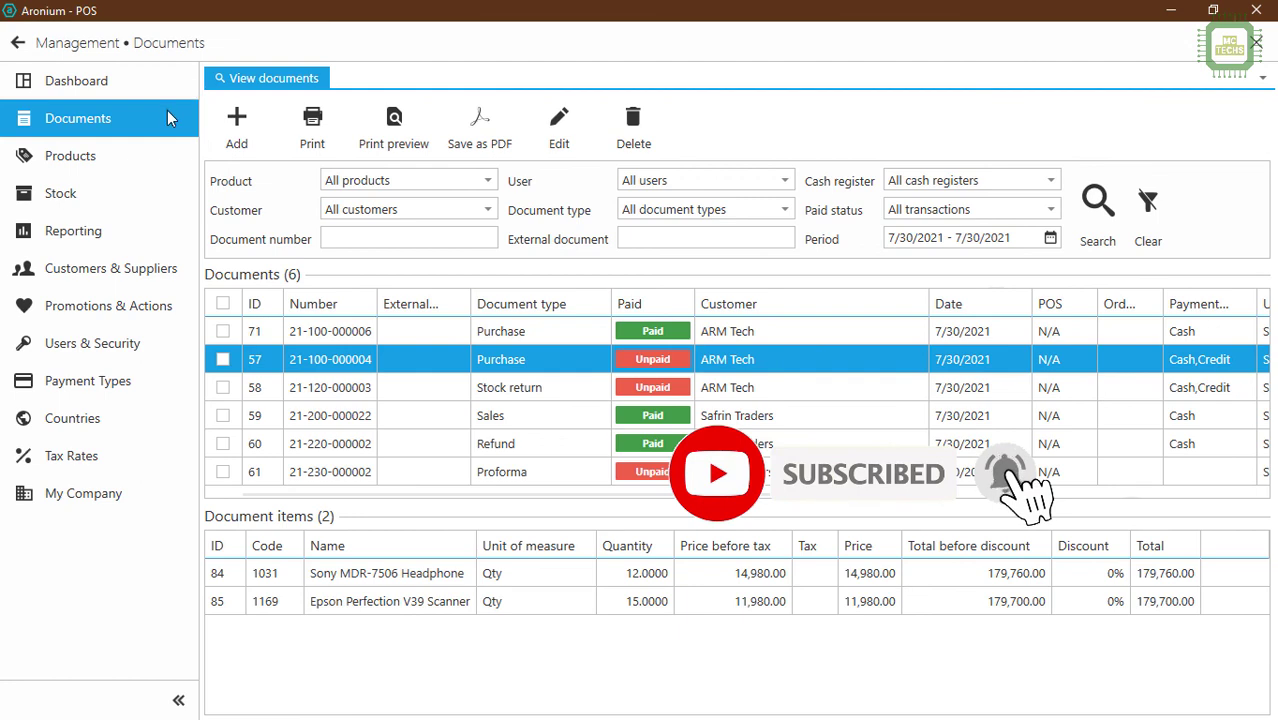
left_click(1257, 43)
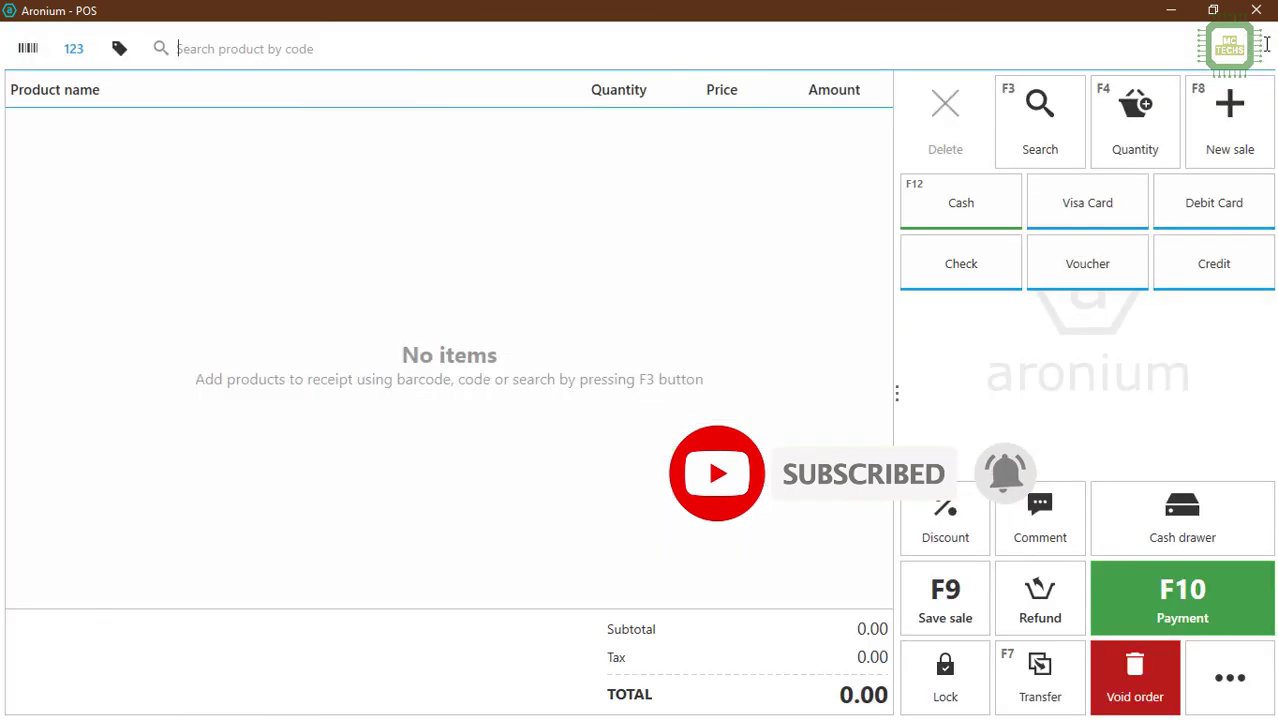
left_click(1256, 10)
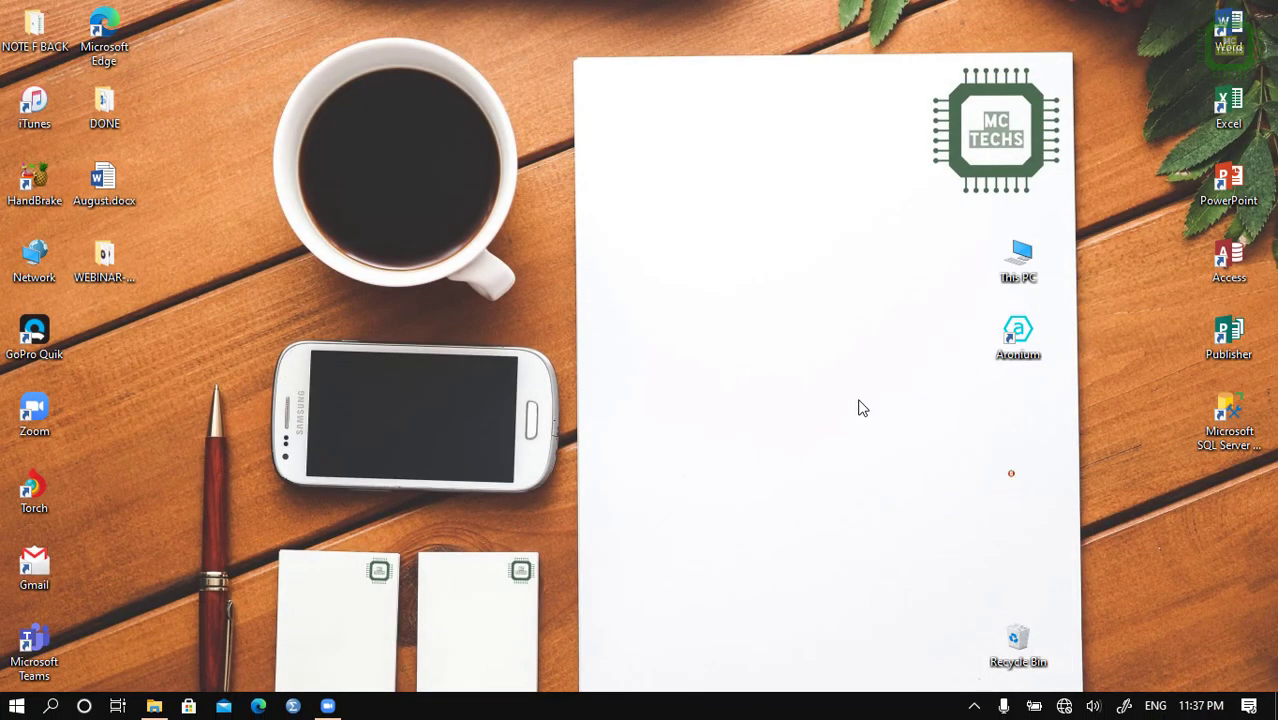